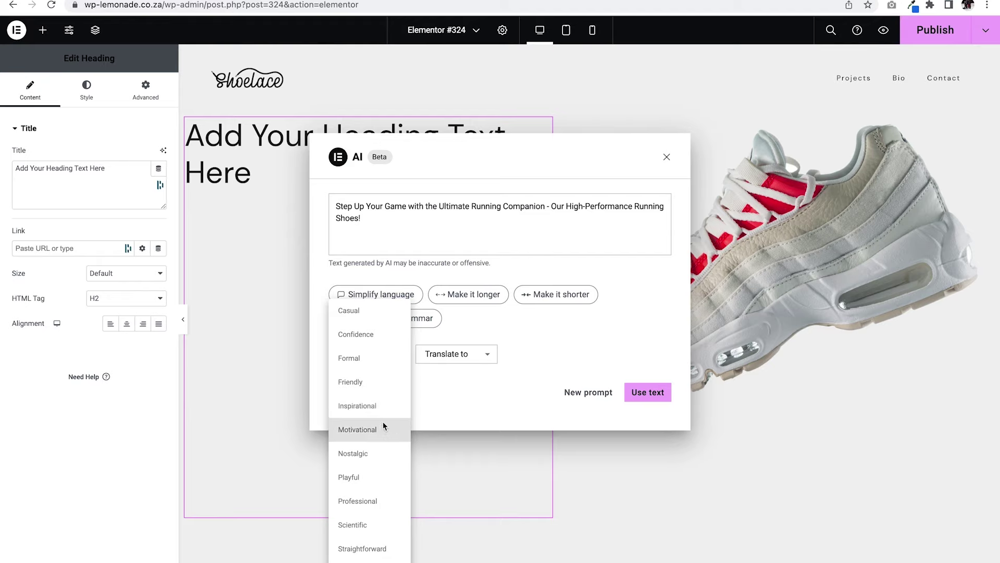
# Change the AI-generated heading text to a Motivational tone and make it shorter.
pyautogui.click(380, 425)
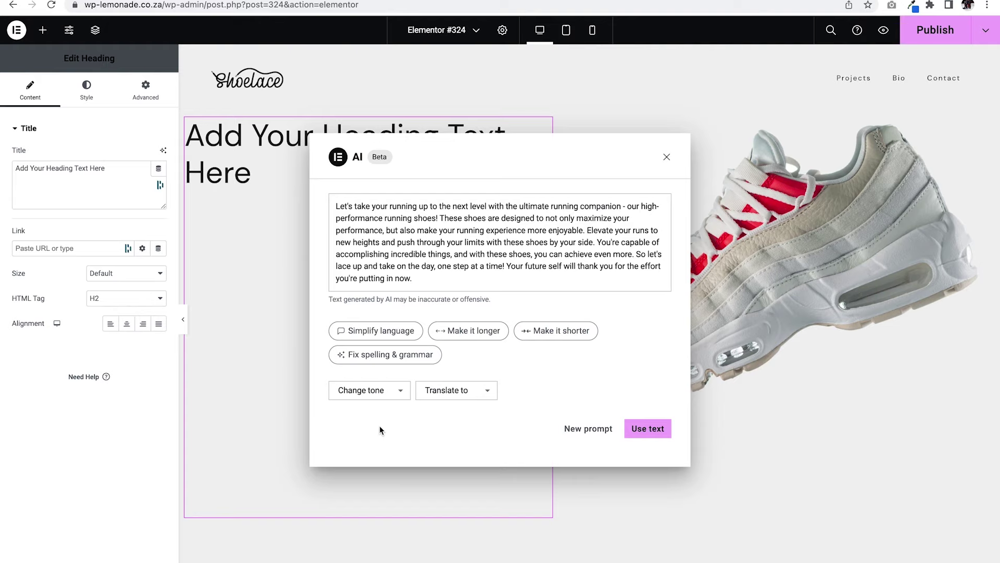
pyautogui.click(568, 339)
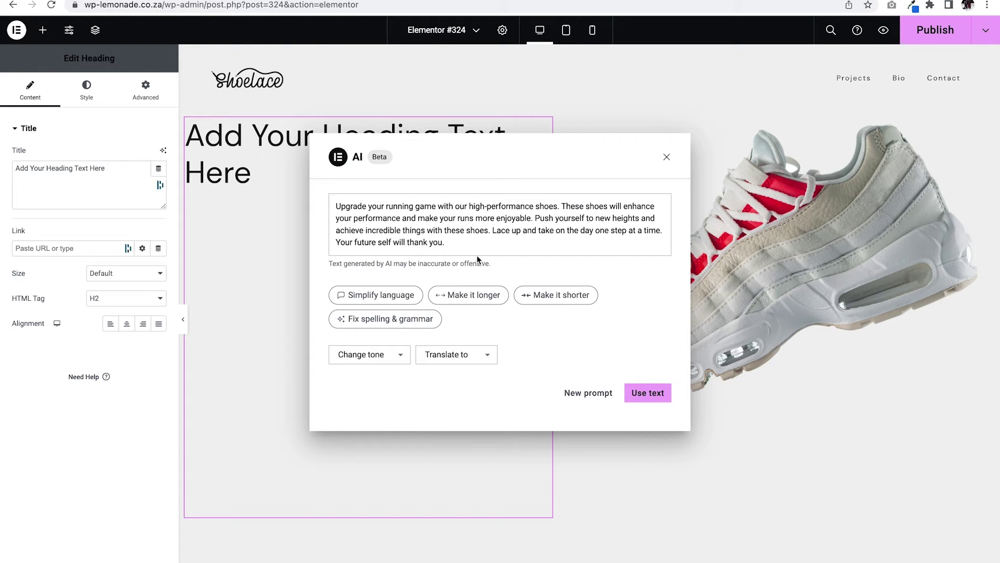
# Replace the generated text with "I am the hero you need" and use it as the heading.
pyautogui.moveTo(469, 246); pyautogui.dragTo(355, 192)
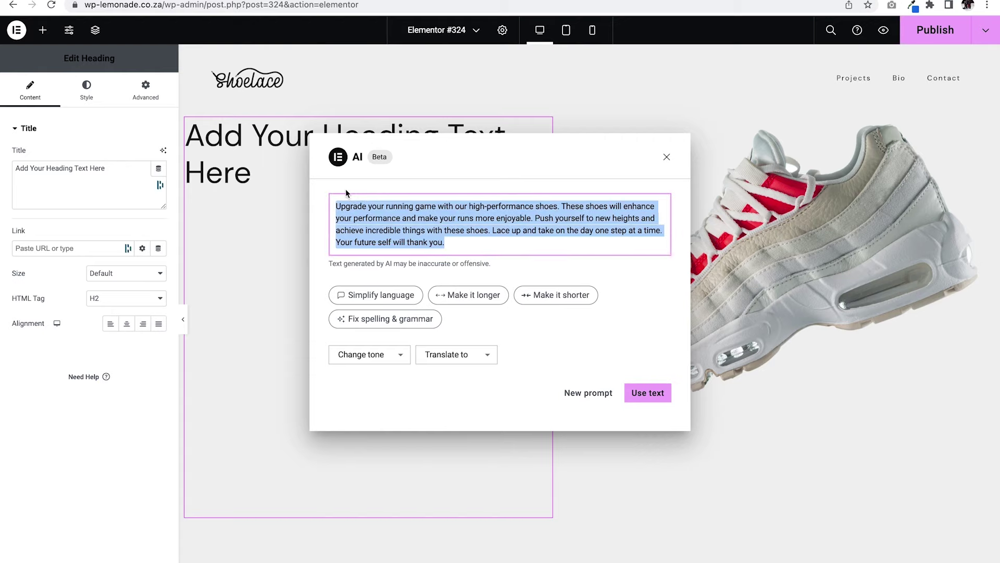
pyautogui.write('I am the hero you need')
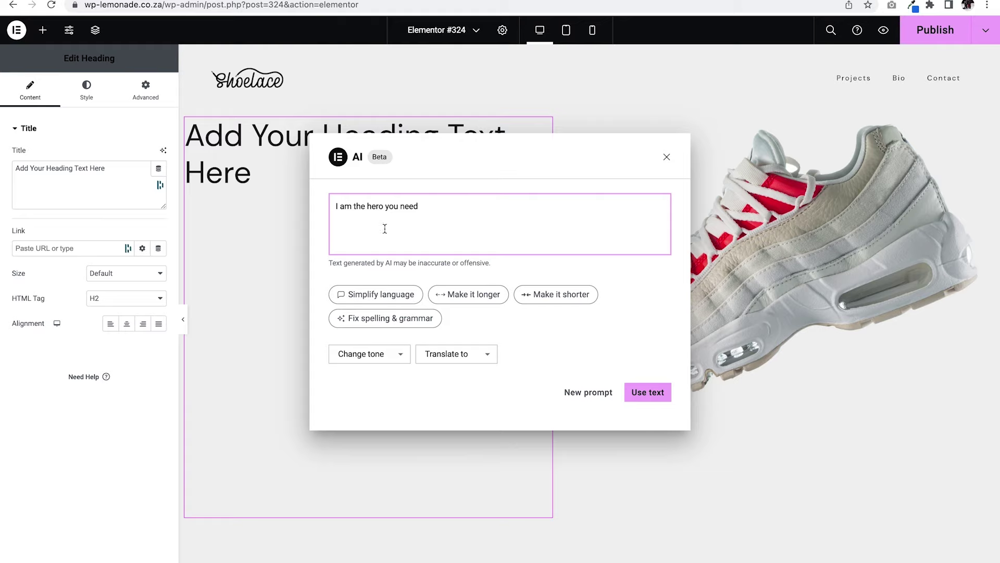
pyautogui.click(632, 399)
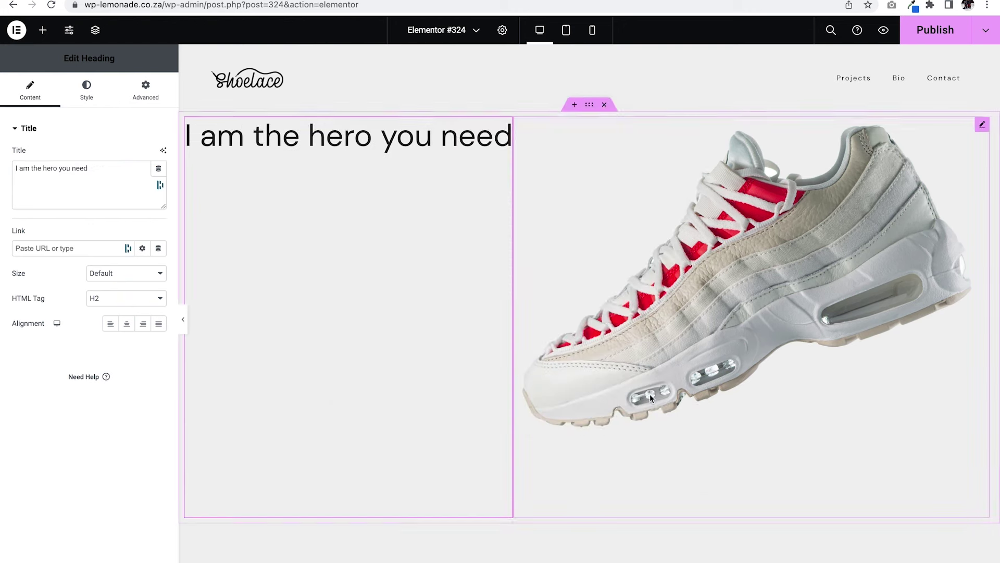
# Apply the large uppercase style to the hero heading and set its padding to 60 px on all sides.
pyautogui.click(547, 128)
pyautogui.click(547, 127)
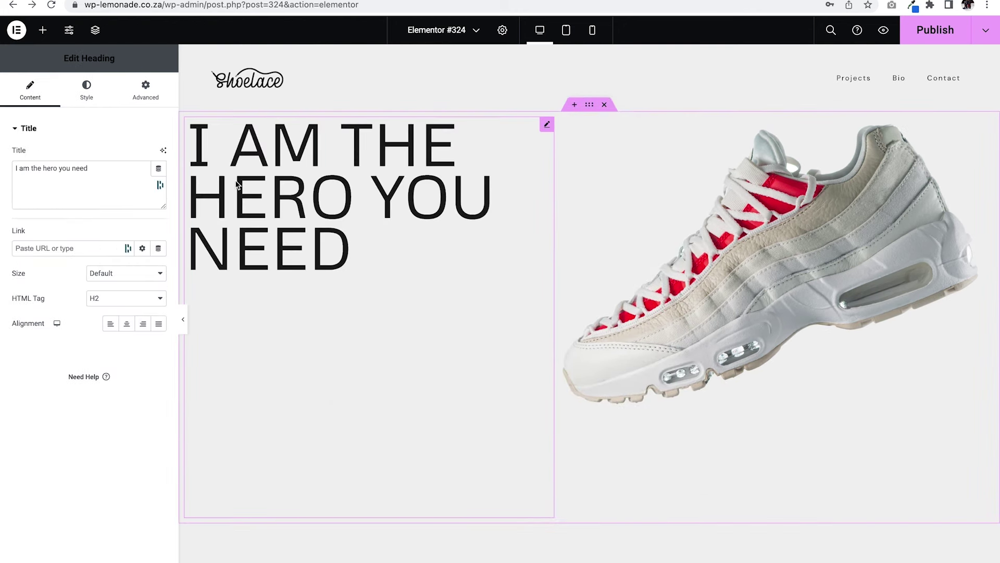
pyautogui.click(92, 98)
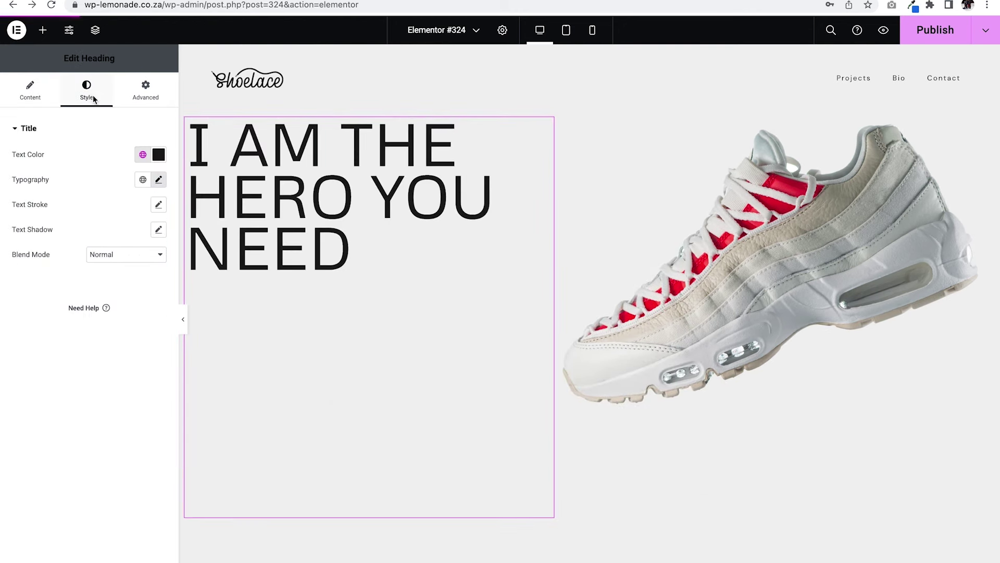
pyautogui.click(156, 93)
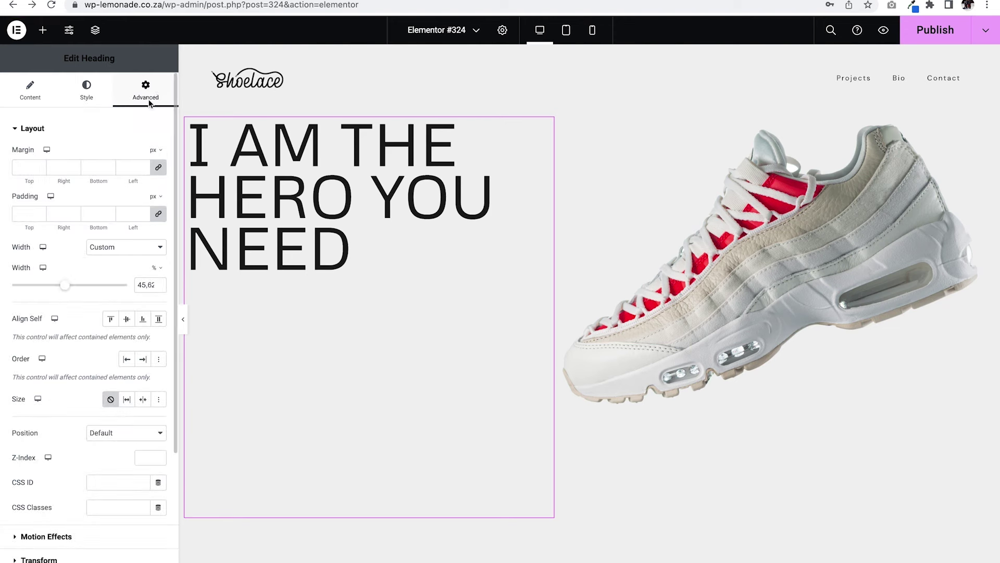
pyautogui.click(27, 216)
pyautogui.write('30')
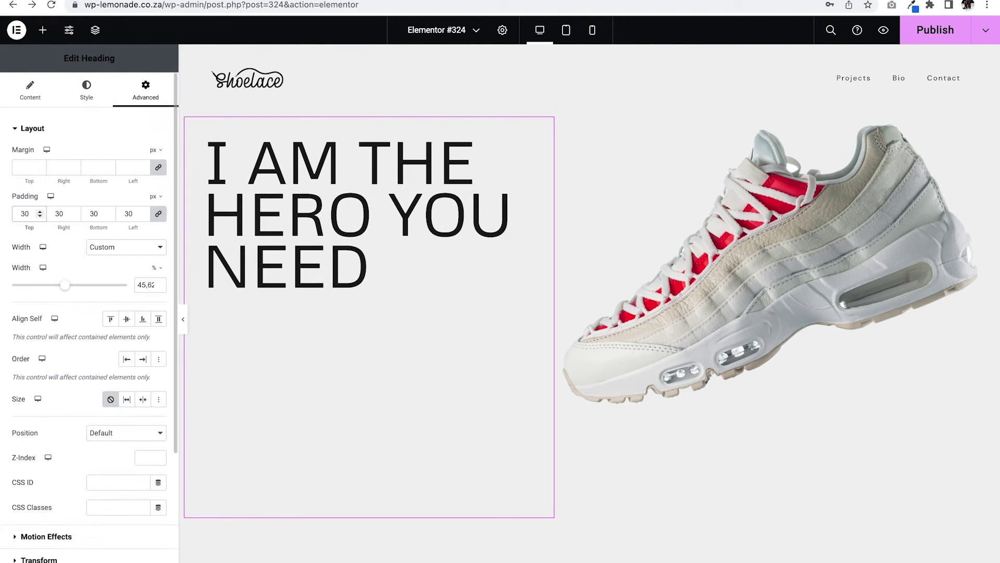
pyautogui.doubleClick(26, 213)
pyautogui.write('60')
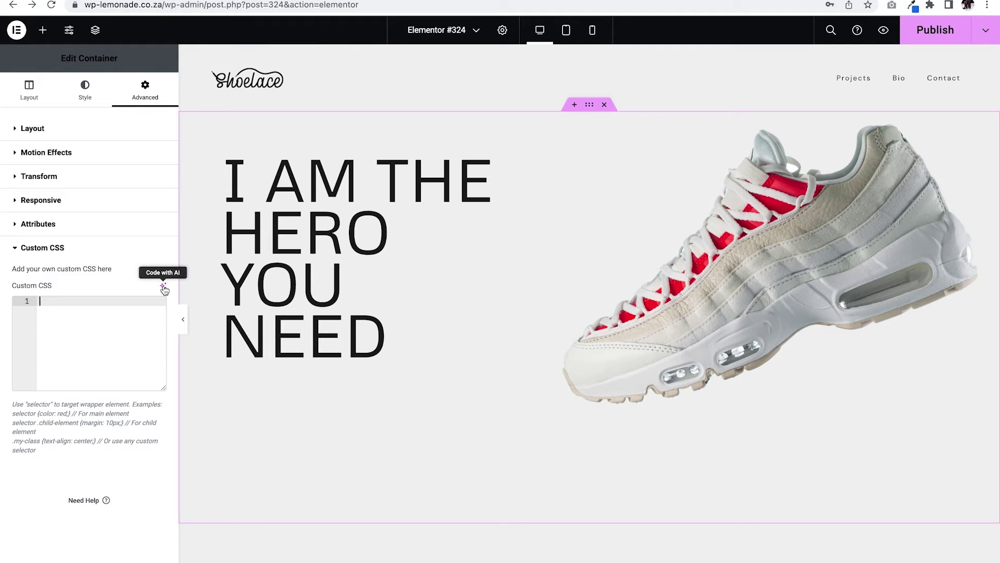
# Generate custom CSS for the hero container with the AI prompt "background gradient animate 3 colours" and insert it.
pyautogui.click(163, 286)
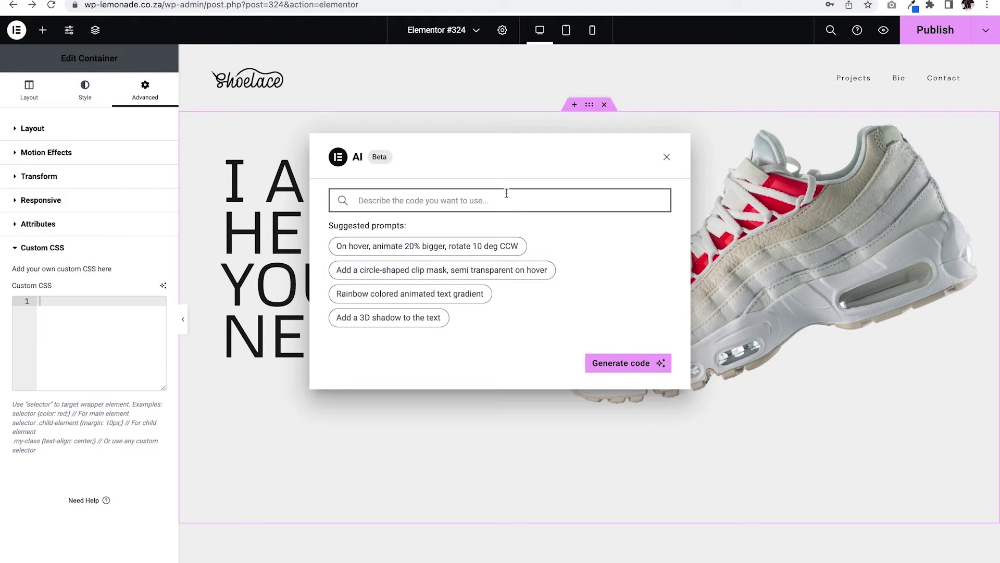
pyautogui.write('background gradient animate 3 colours')
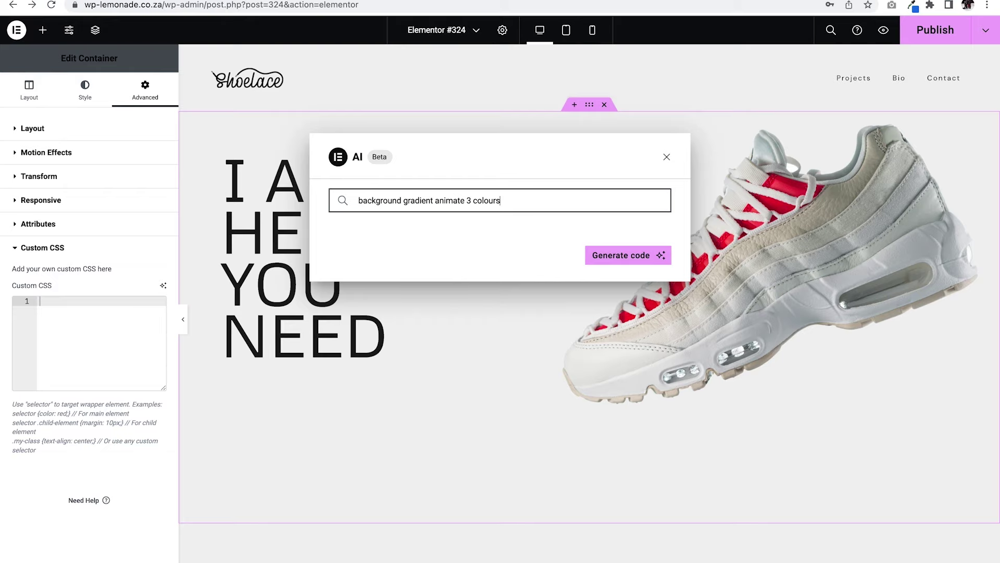
pyautogui.click(637, 260)
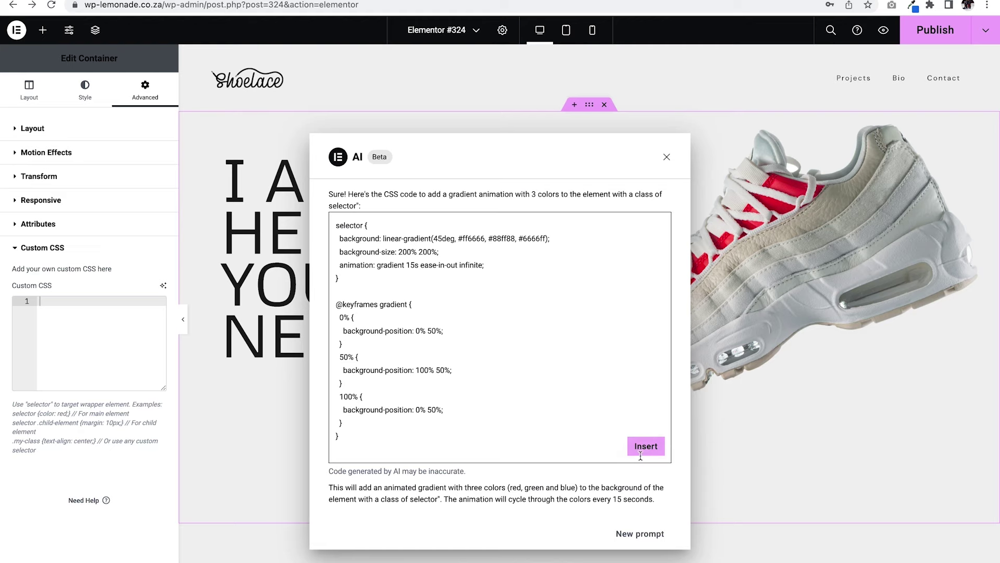
pyautogui.click(645, 448)
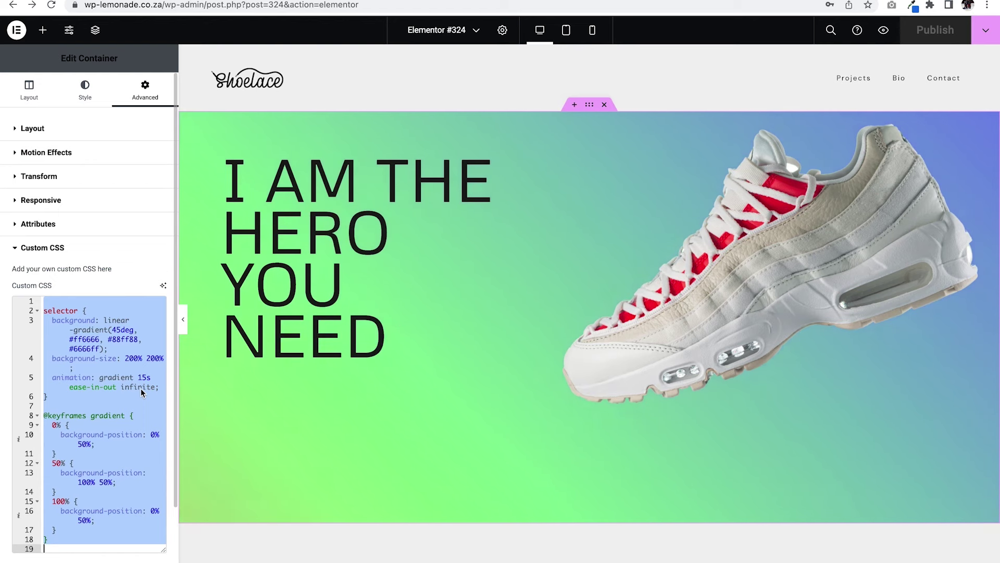
# Replace the container's custom CSS with a 10s animated left-to-right gradient of #ffbf00, #ff0080 and #8b00ff at 400% background size.
pyautogui.press('BackSpace')
pyautogui.write('selector {   background: linear-gradient(to right, #ffbf00, #ff0080, #8b00ff);   background-size: 400% 400%;   animation: gradient 10s ease infinite; }  @keyframes gradient {   0% {     background-position: 0% 50%;   }   50% {     background-position: 100% 50%;   }   100% {     background-position: 0% 50%;   } }')
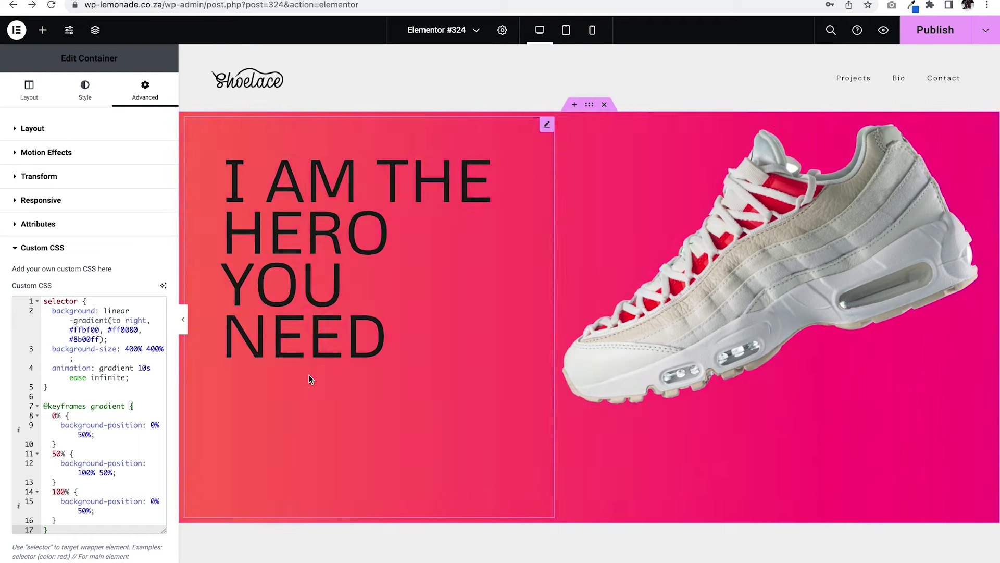
# Generate custom CSS for the shoe image from the suggested prompt "On hover, animate 20% bigger, rotate 10 deg CCW" and insert it.
pyautogui.click(716, 200)
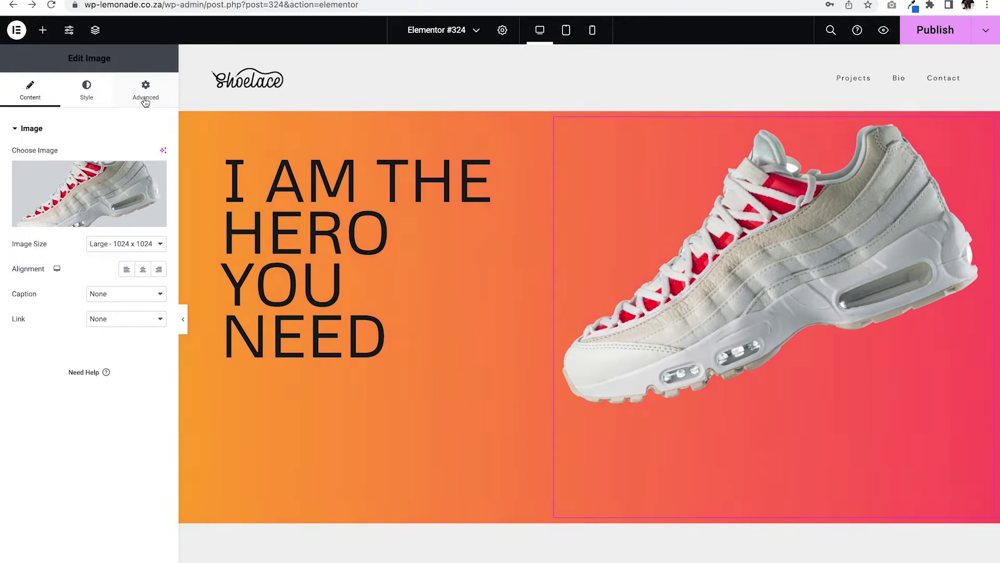
pyautogui.click(146, 97)
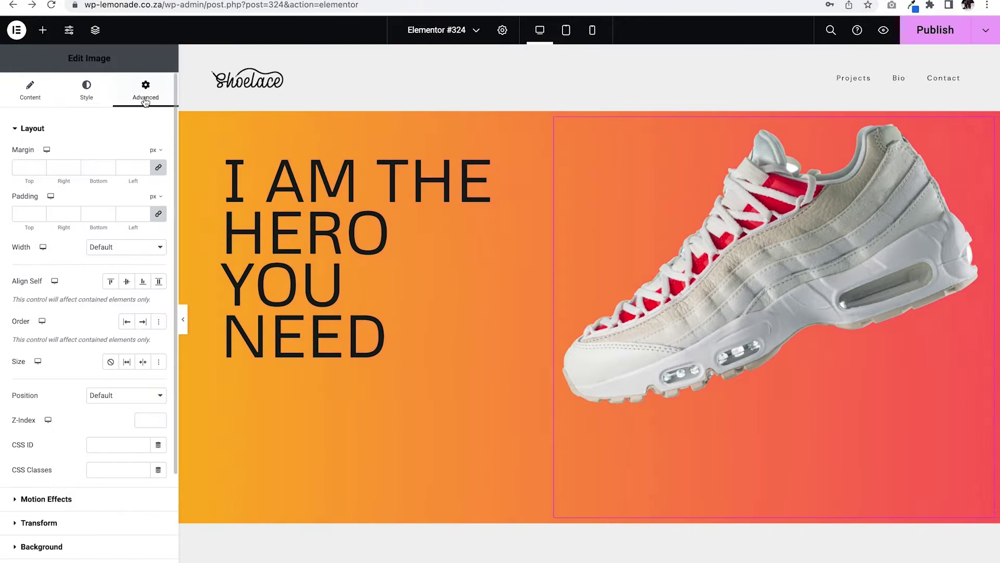
pyautogui.scroll(-3, 118, 405)
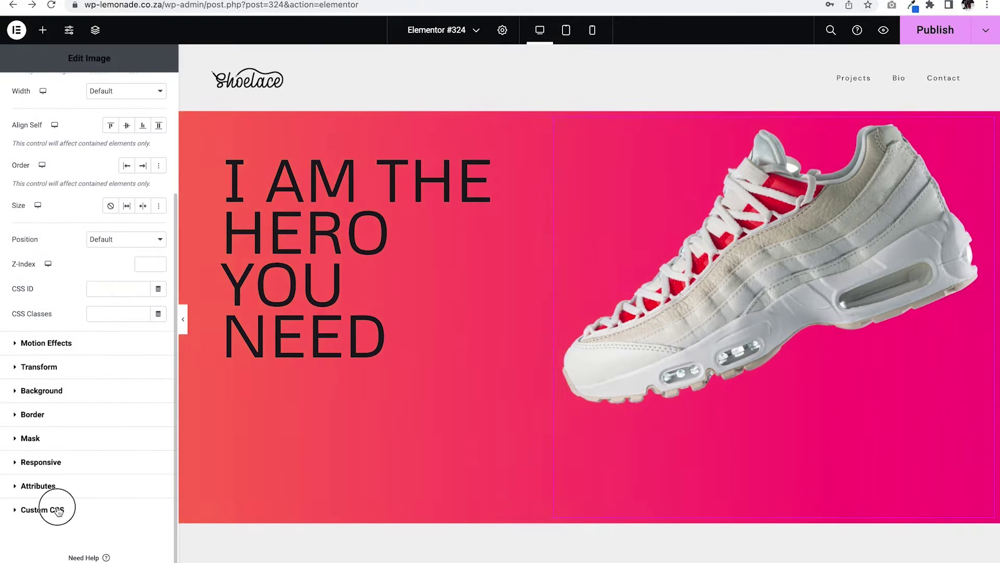
pyautogui.click(58, 509)
pyautogui.click(163, 357)
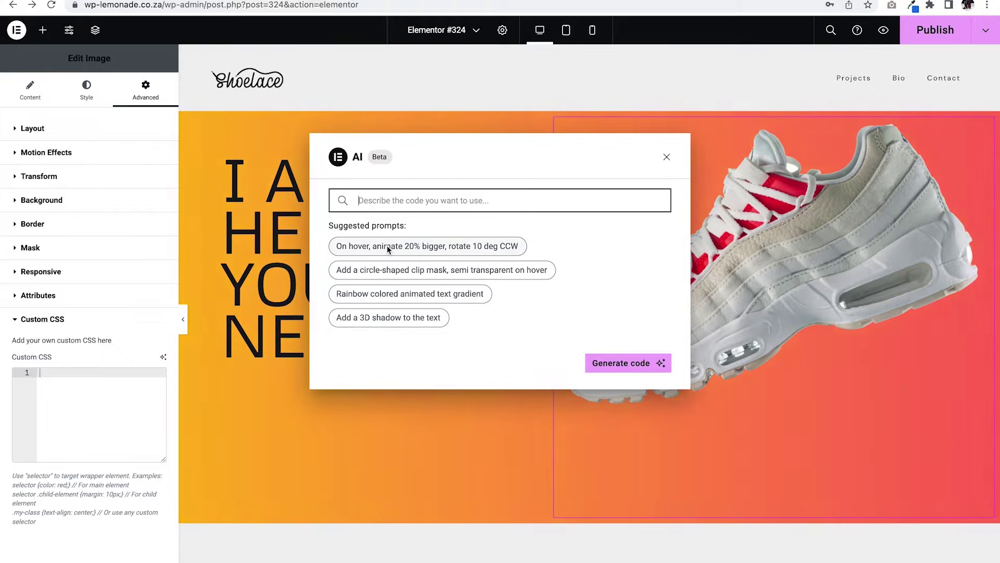
pyautogui.click(386, 246)
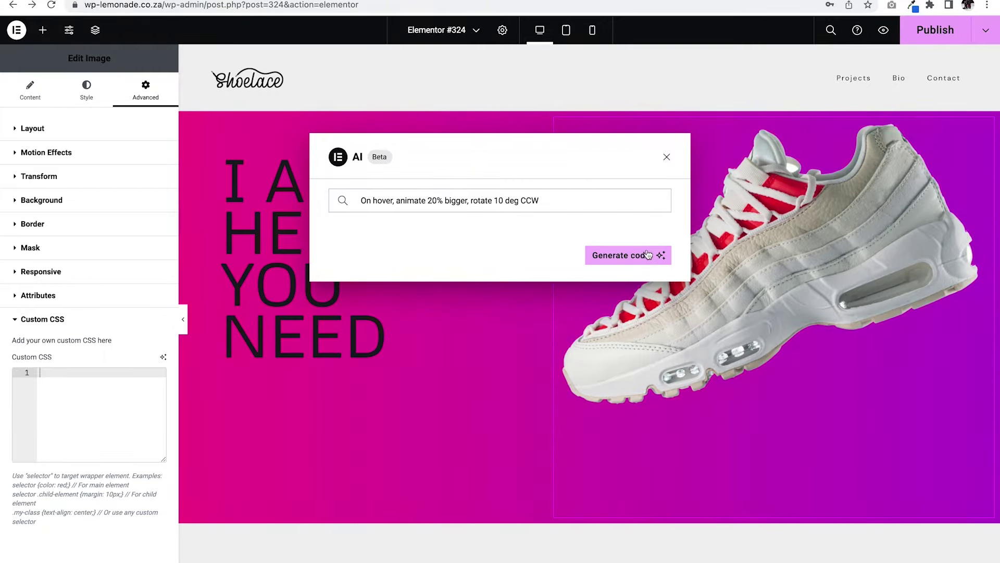
pyautogui.click(639, 255)
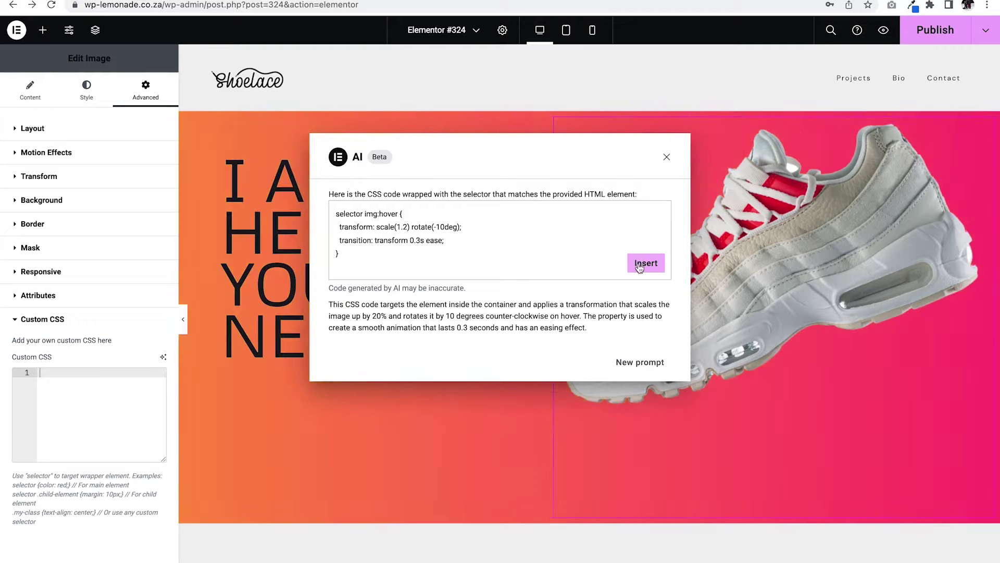
pyautogui.click(641, 264)
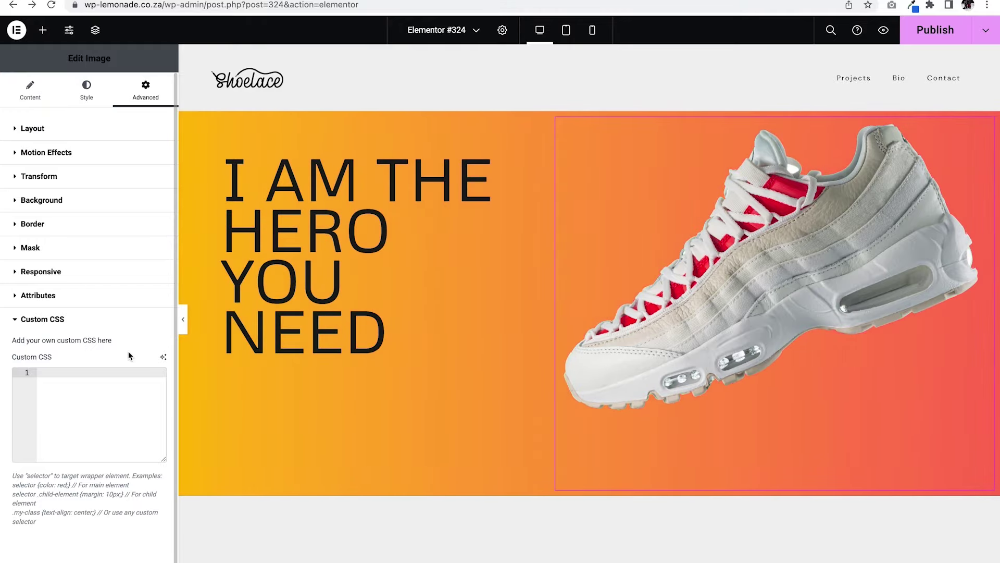
# Paste the animated expanding circle outline code into the shoe image's custom CSS.
pyautogui.press('super+v')
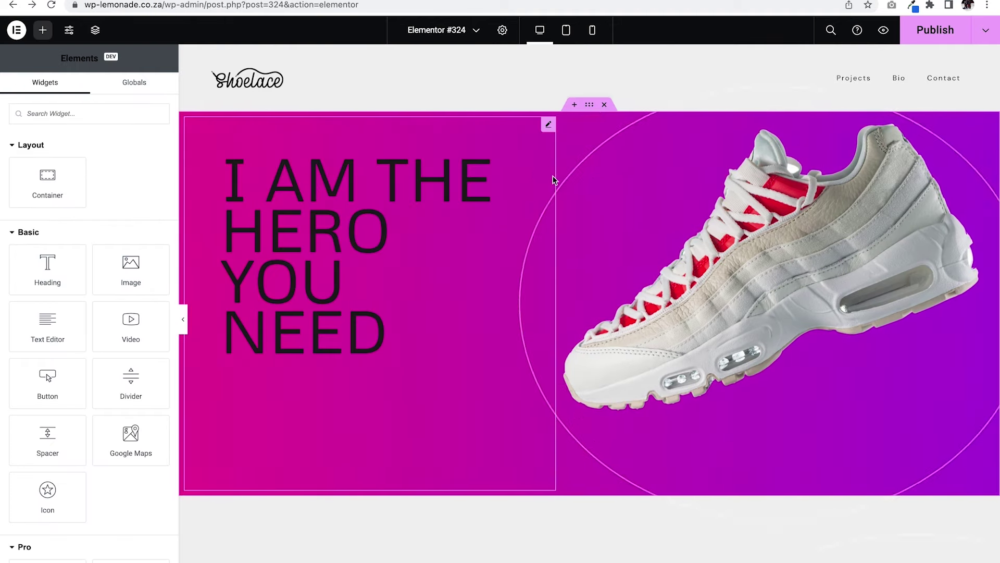
# Paste the copied style onto the hero heading.
pyautogui.rightClick(550, 130)
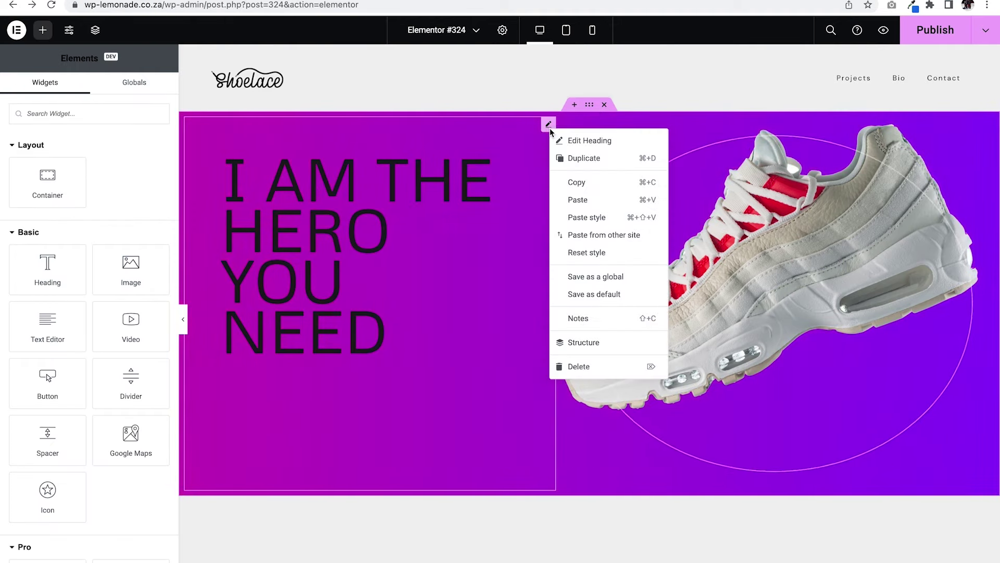
pyautogui.click(594, 217)
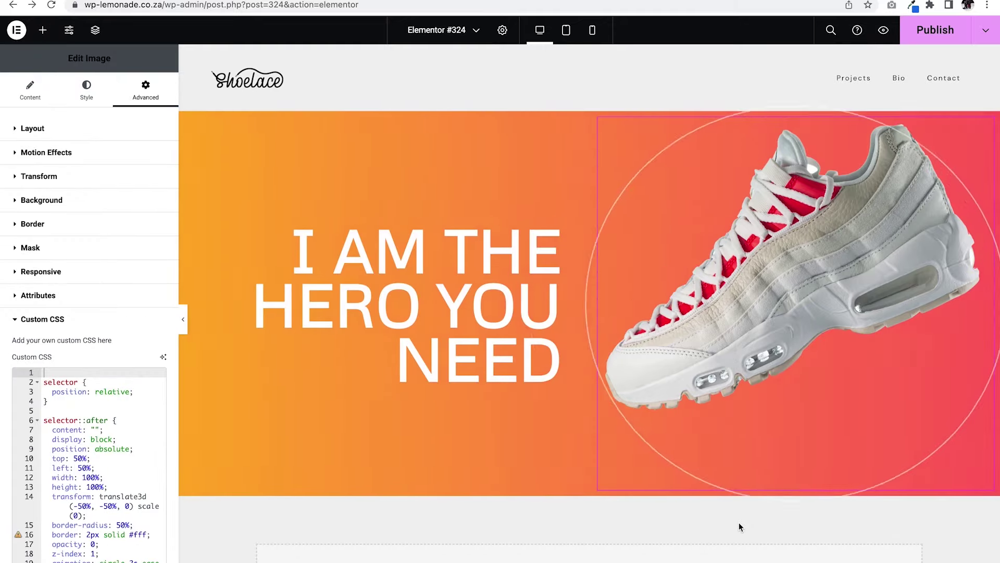
# Generate CSS for the shoe image with the AI prompt "on hover rotate 360 degrees", insert it and preview the page without the editing panel.
pyautogui.click(164, 359)
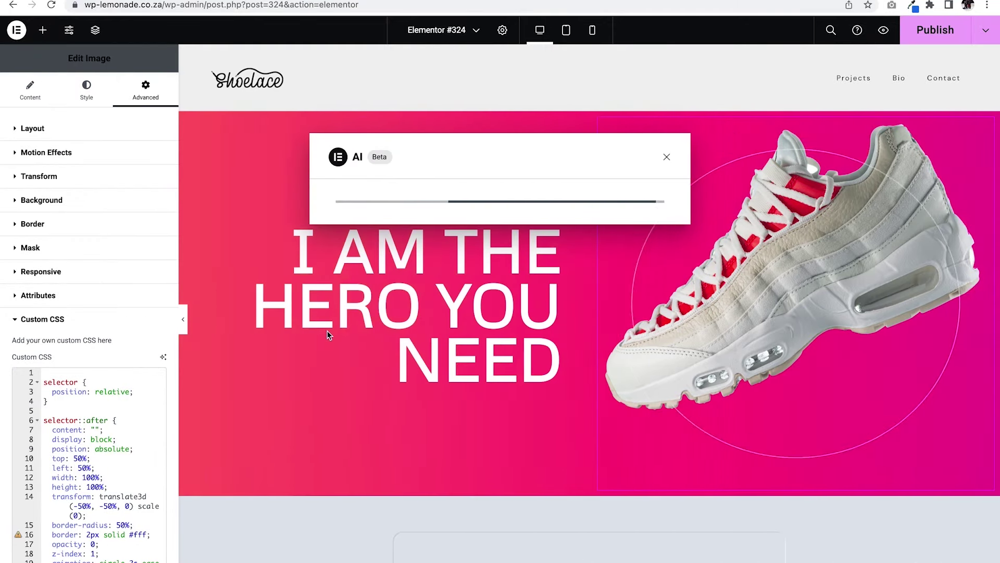
pyautogui.write('on hover')
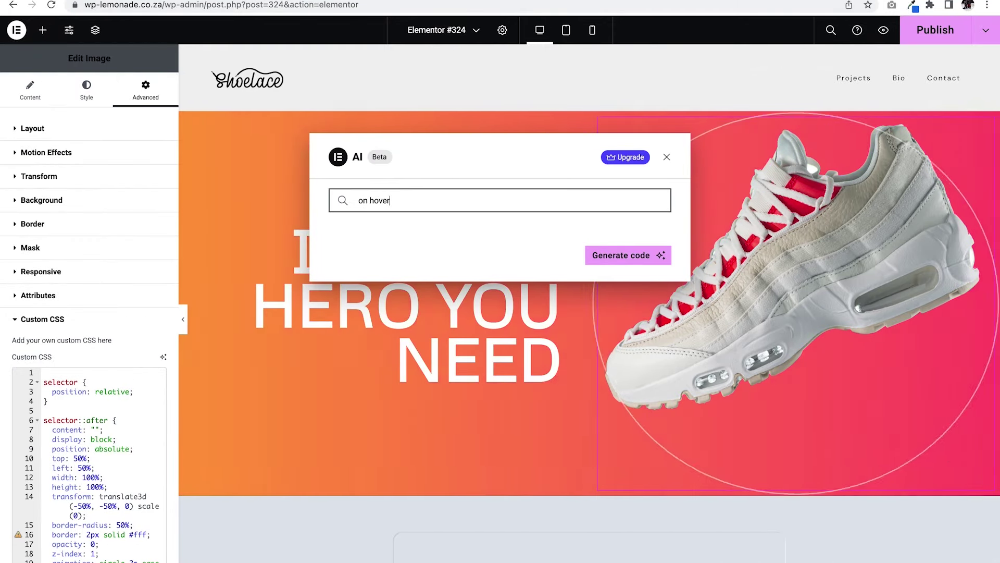
pyautogui.write(' rota')
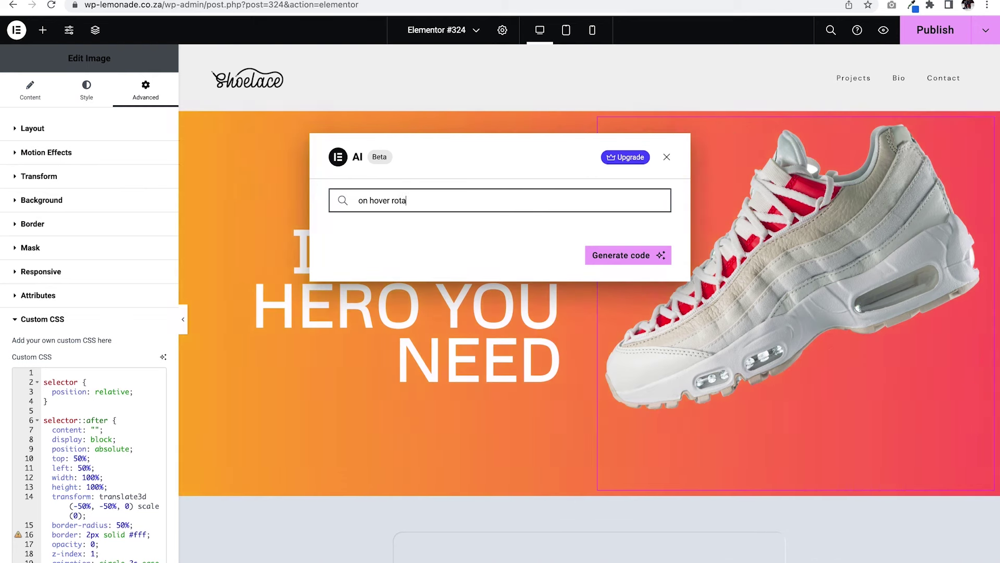
pyautogui.write('te 360 degree')
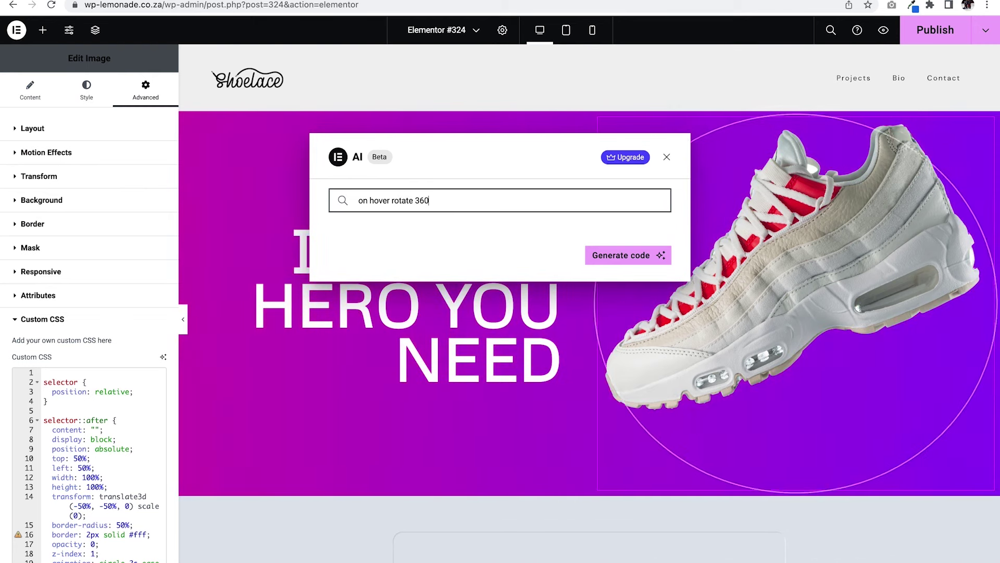
pyautogui.write('s')
pyautogui.press('Return')
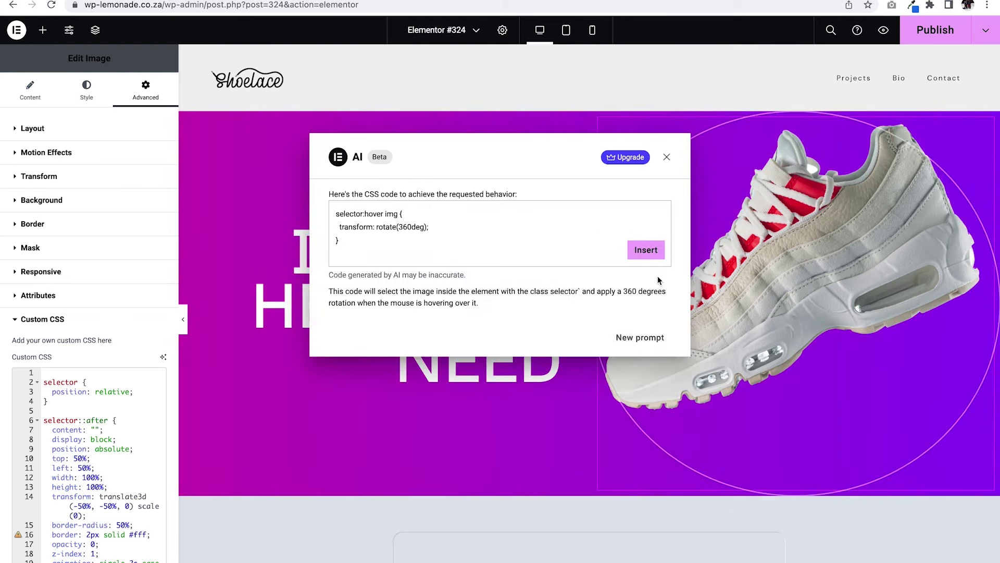
pyautogui.click(643, 251)
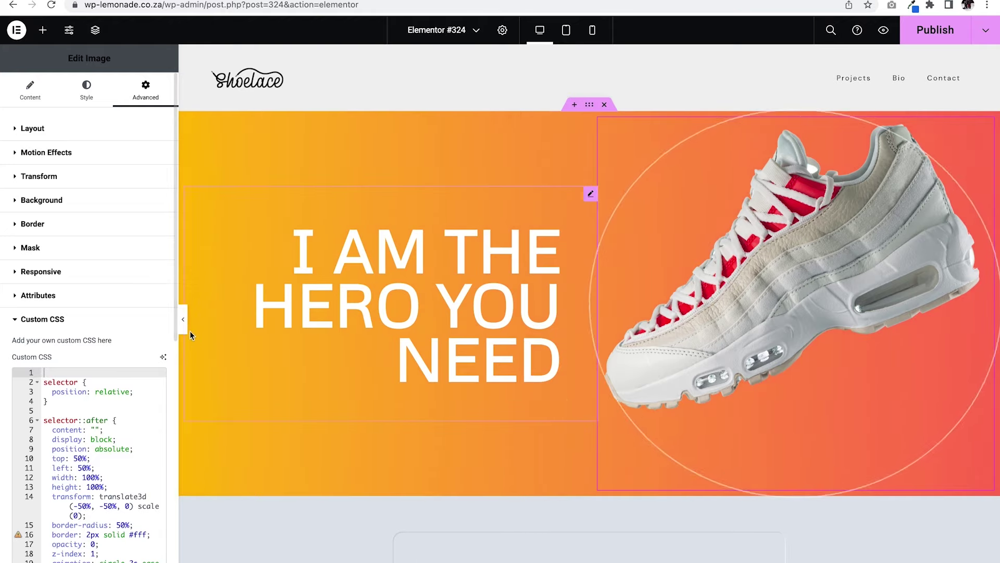
pyautogui.click(182, 319)
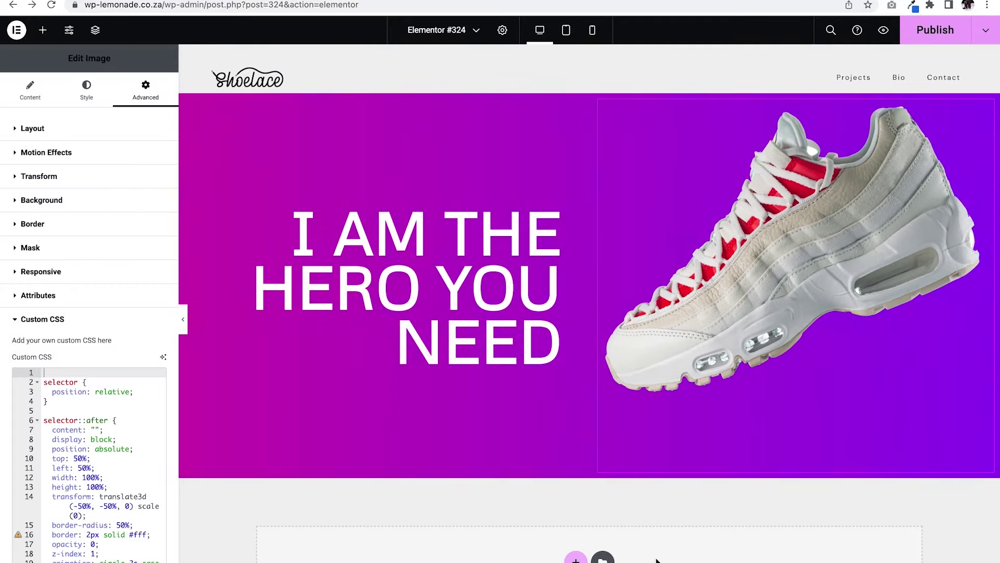
# Add a Flexbox container with two equal columns below the hero section.
pyautogui.hotkey('ctrl', 'shift', 'p')
pyautogui.click(576, 559)
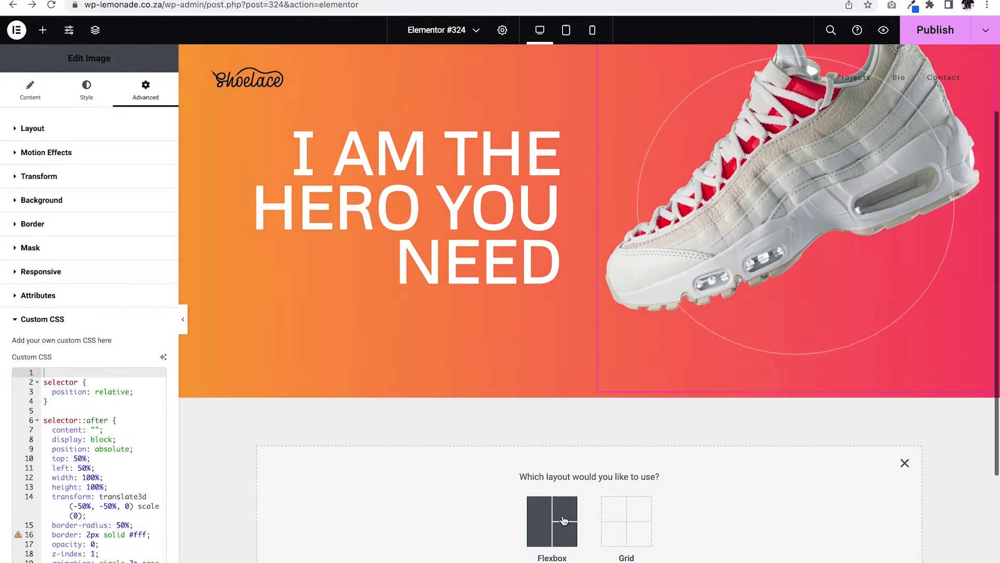
pyautogui.click(564, 520)
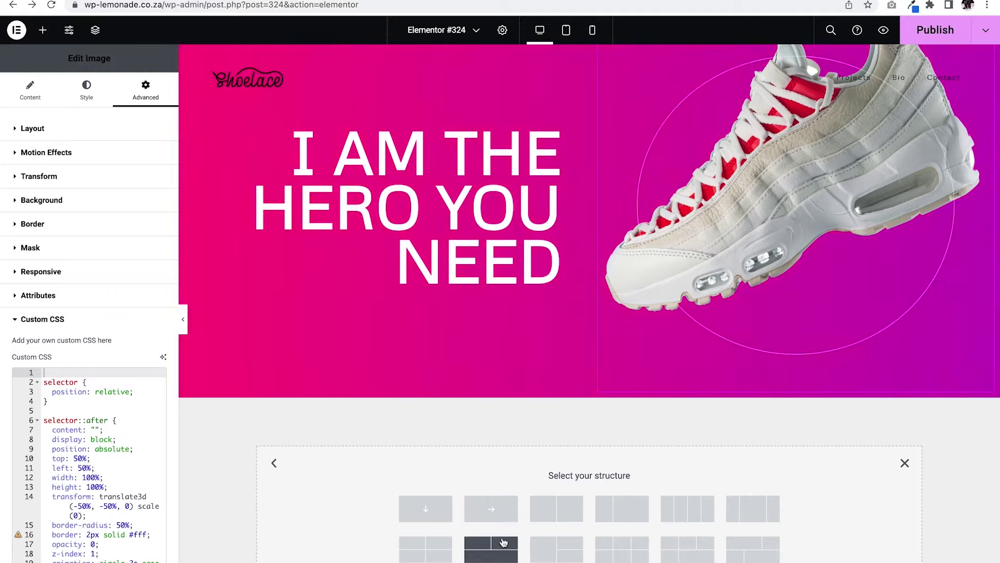
pyautogui.click(502, 542)
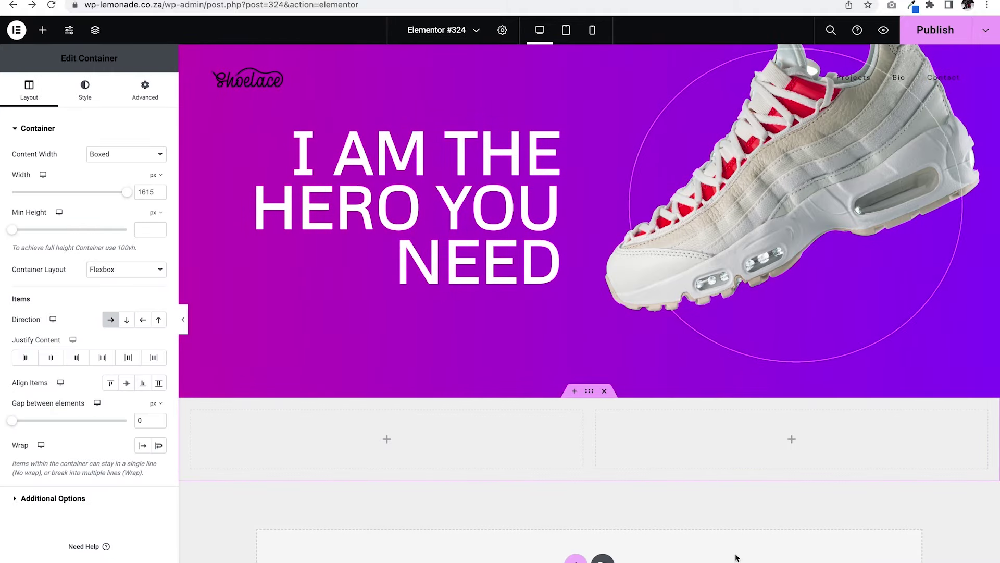
# Duplicate one column of the container below the hero to get three columns, and place a Text Editor widget in the first.
pyautogui.rightClick(595, 408)
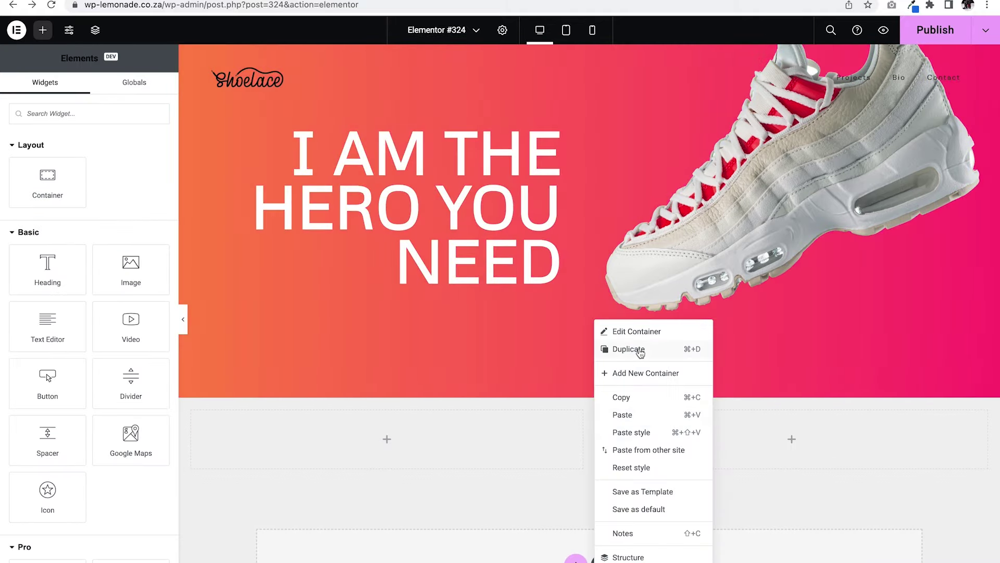
pyautogui.click(640, 353)
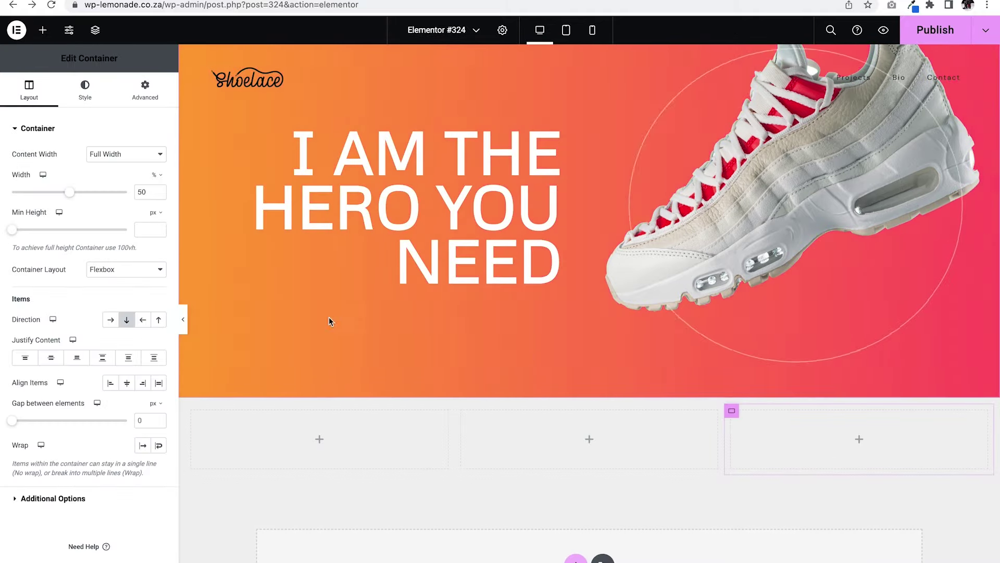
pyautogui.click(42, 31)
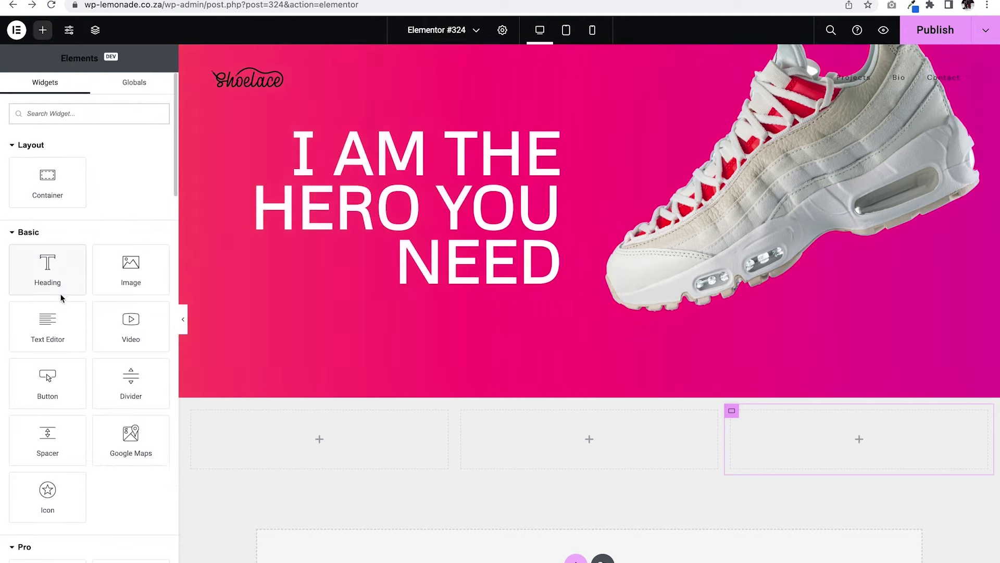
pyautogui.moveTo(47, 319); pyautogui.dragTo(364, 444)
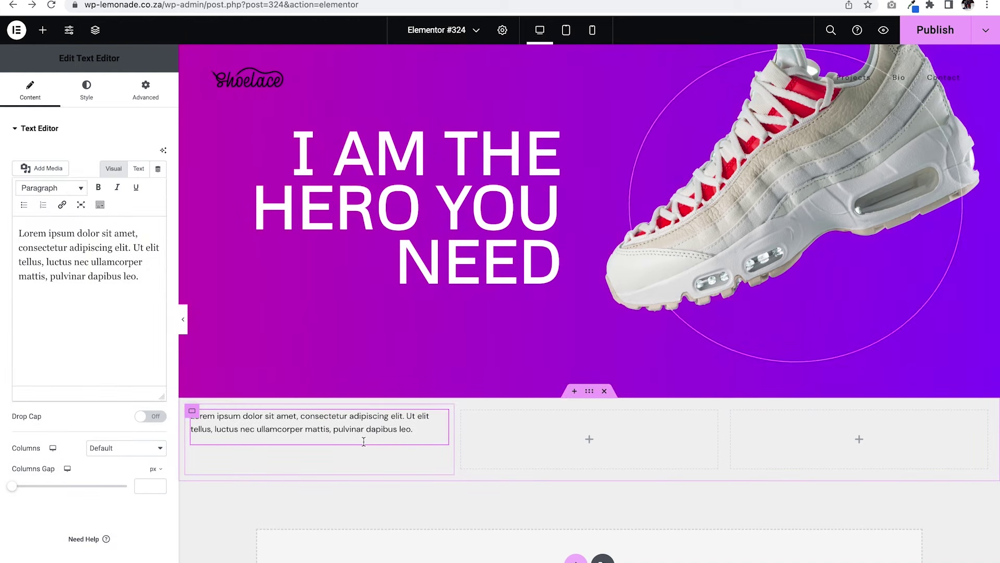
# Try generating AI text for the first column from the uncompleted suggestion "Write a product description for", and return to a new prompt.
pyautogui.click(164, 152)
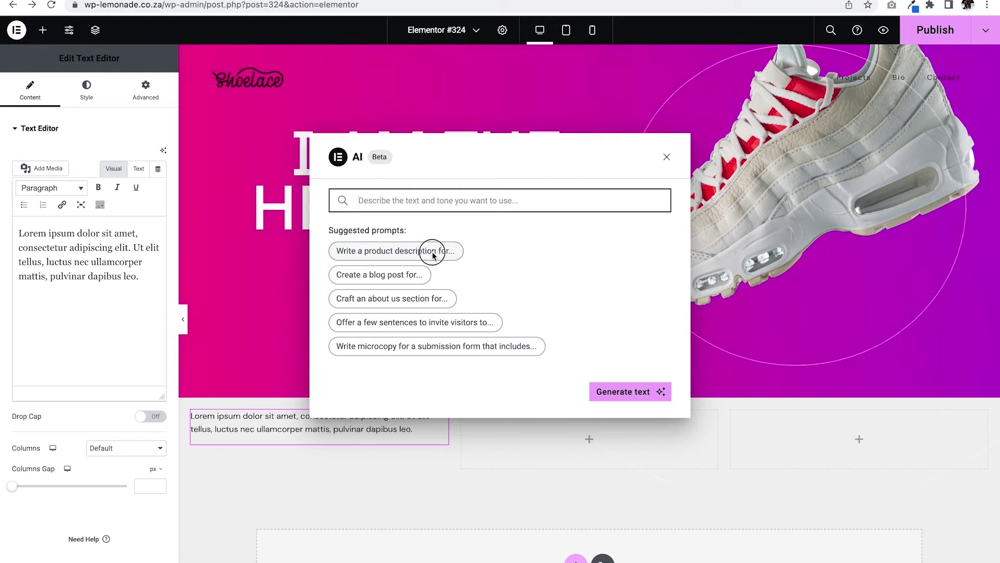
pyautogui.click(432, 251)
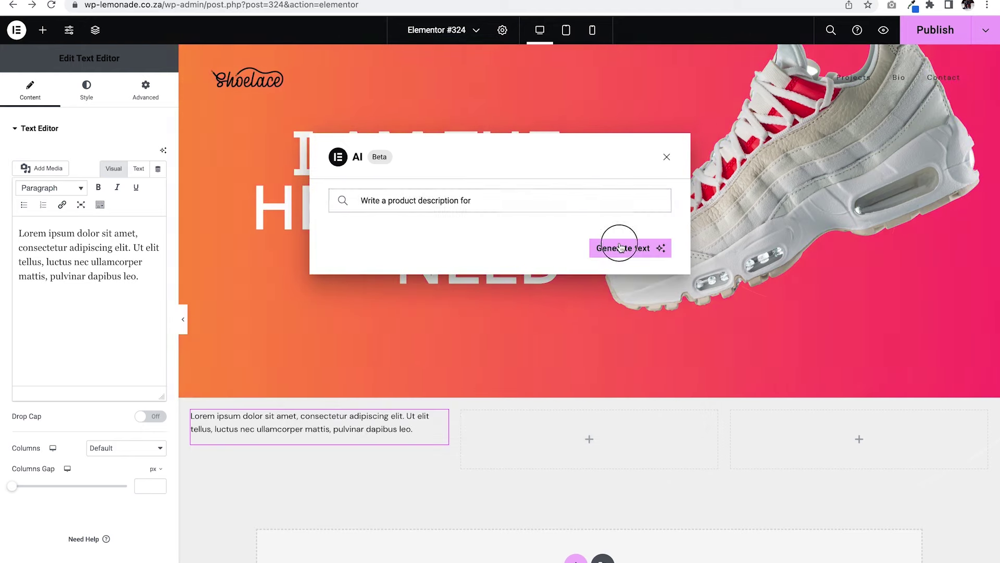
pyautogui.click(620, 247)
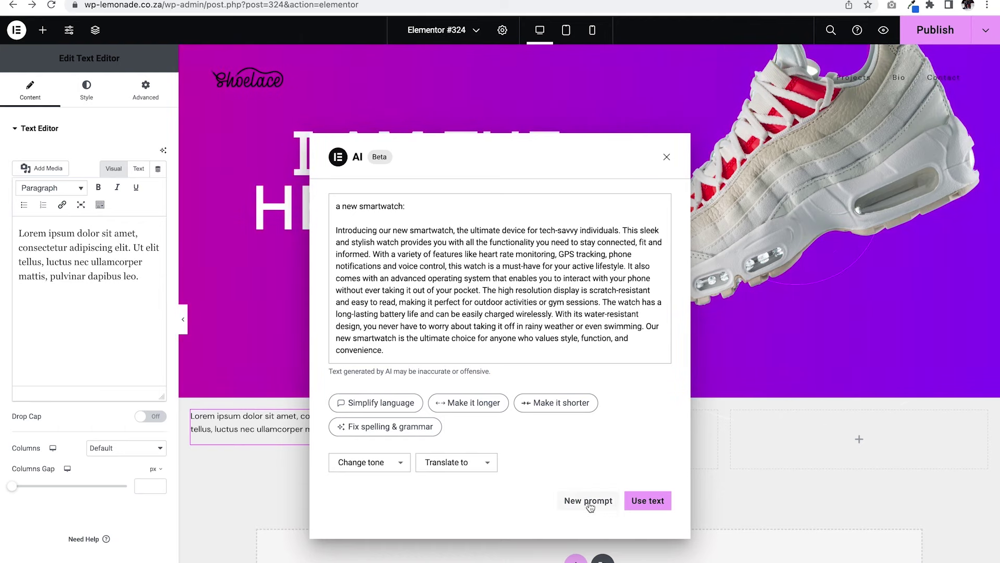
pyautogui.click(591, 503)
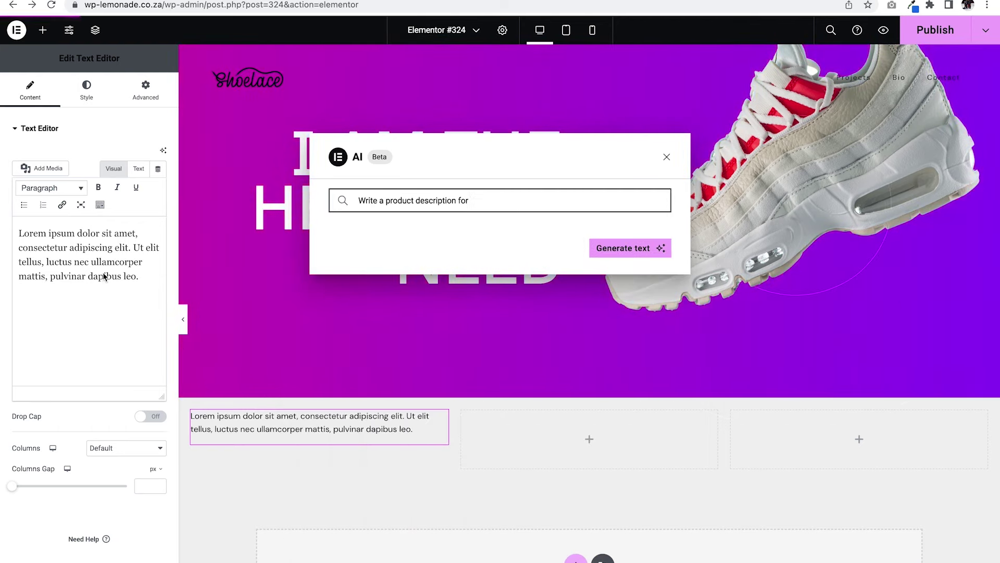
# Generate the first column's text with the AI prompt "Write a product description for running shoes".
pyautogui.click(496, 208)
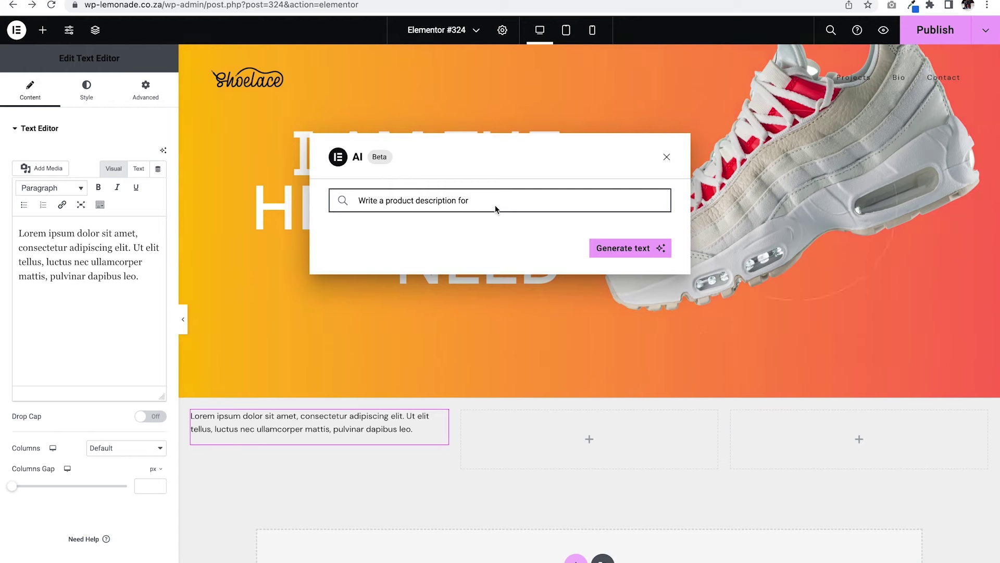
pyautogui.write('running sh')
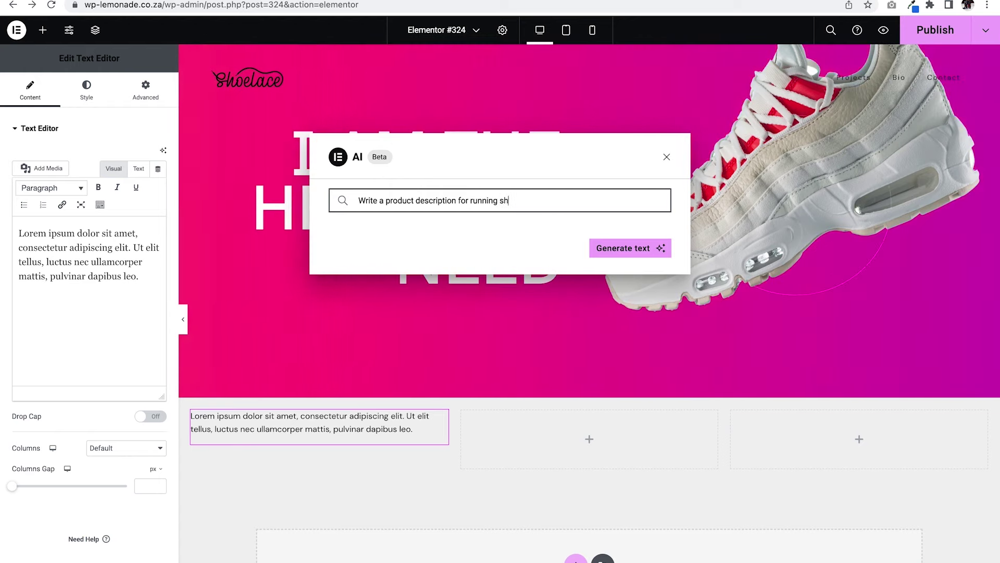
pyautogui.write('oes')
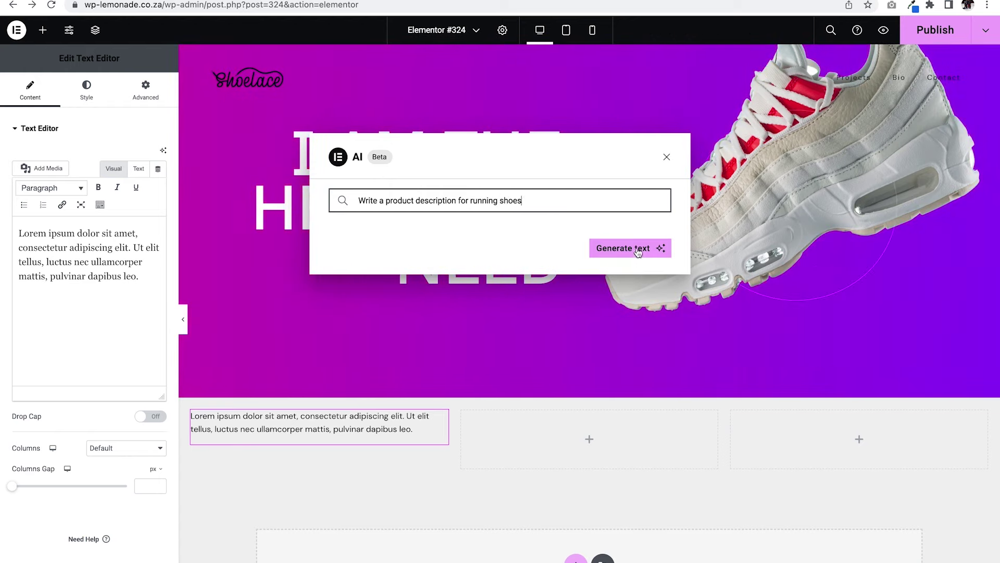
pyautogui.click(638, 253)
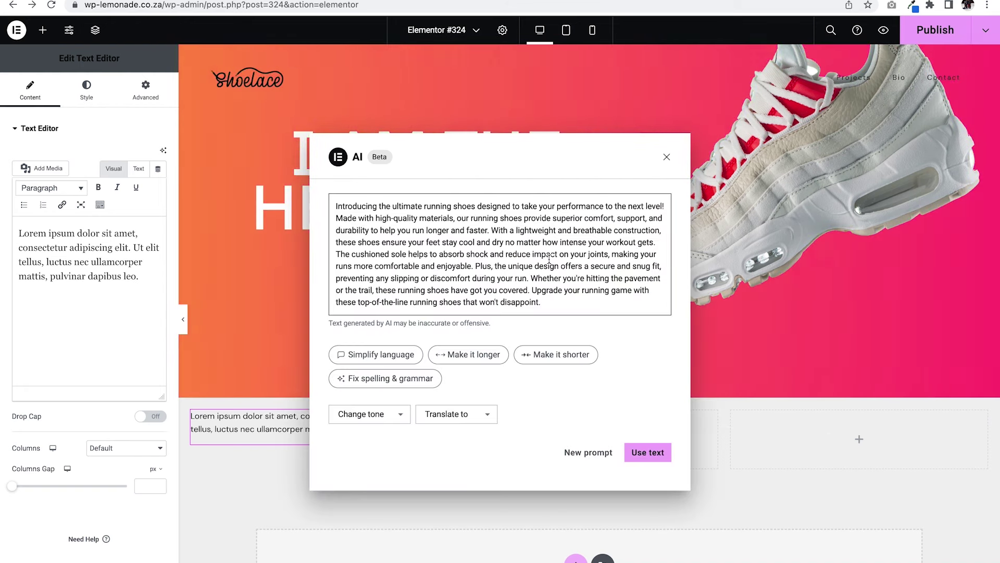
# Rewrite the generated description with AI to be shorter, in simplified language and with a Playful tone.
pyautogui.click(564, 354)
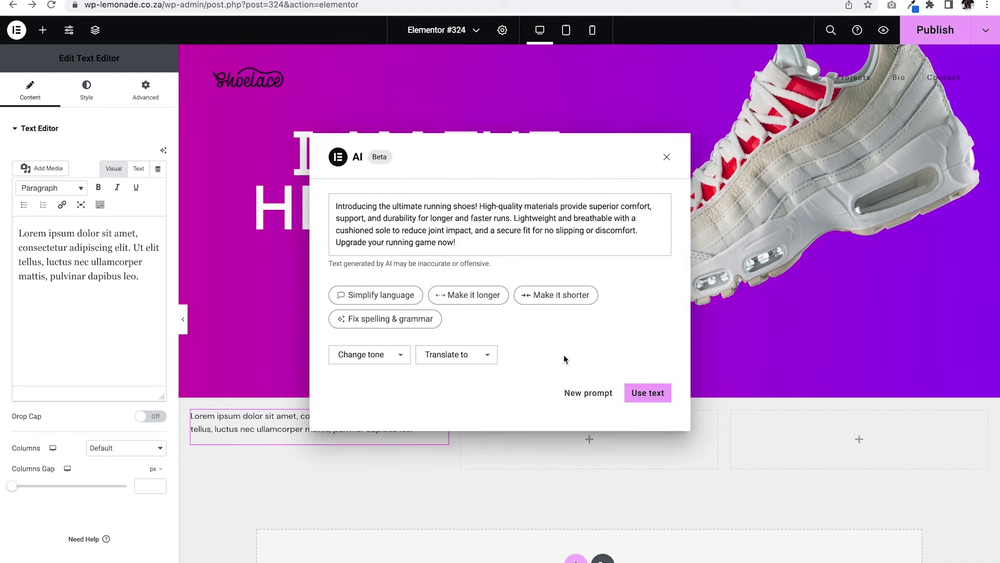
pyautogui.click(399, 301)
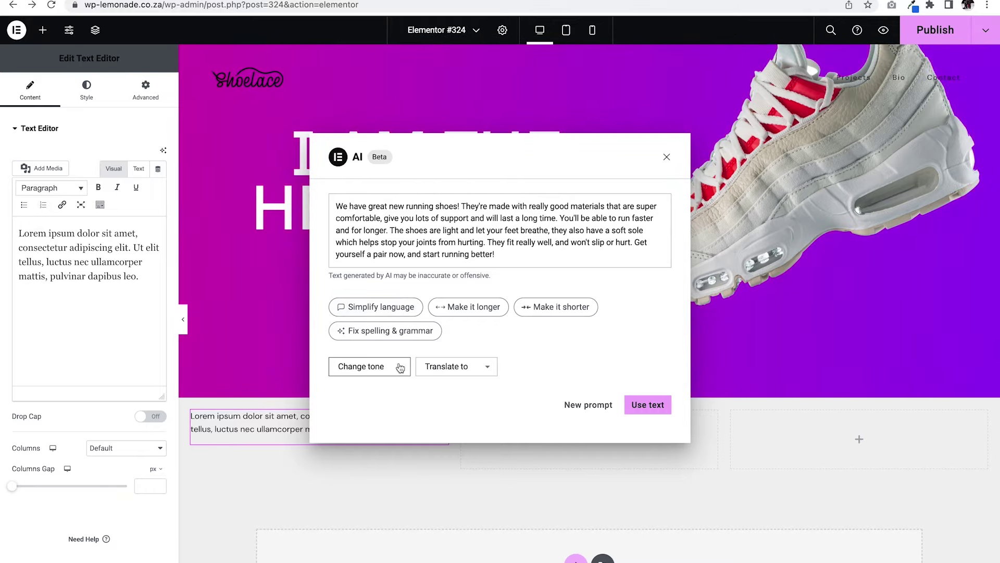
pyautogui.click(400, 367)
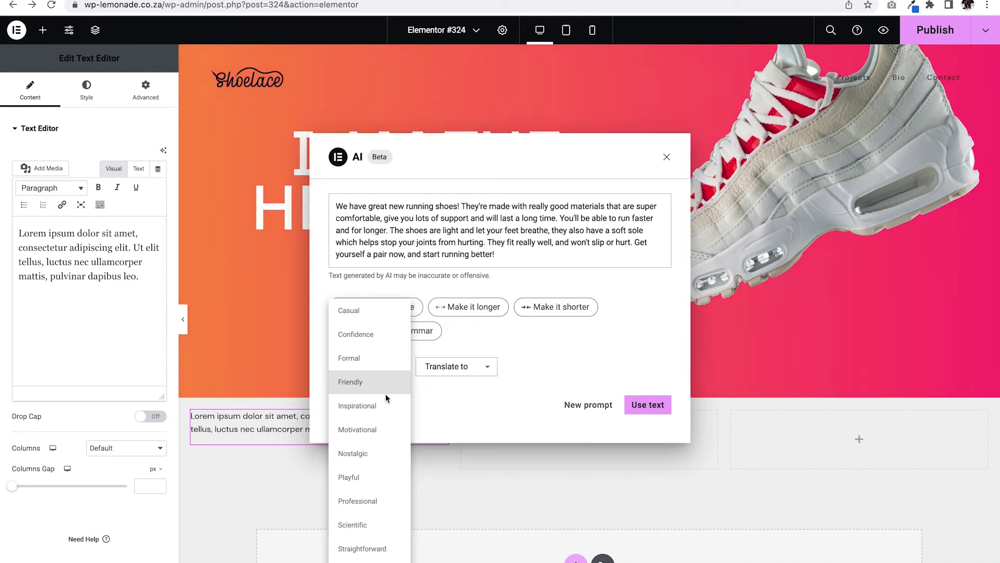
pyautogui.click(365, 474)
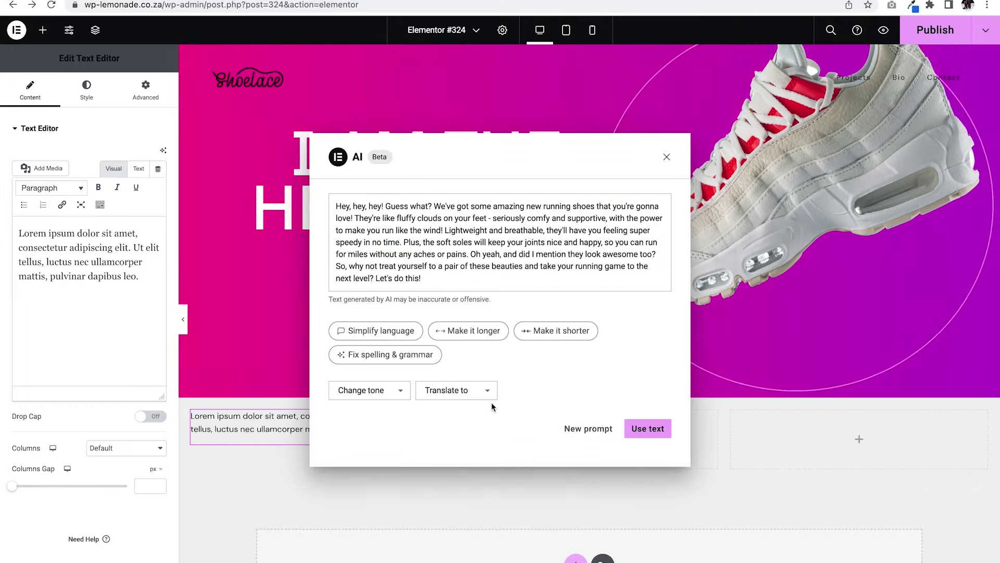
# Translate the generated description into French and back into English.
pyautogui.click(489, 394)
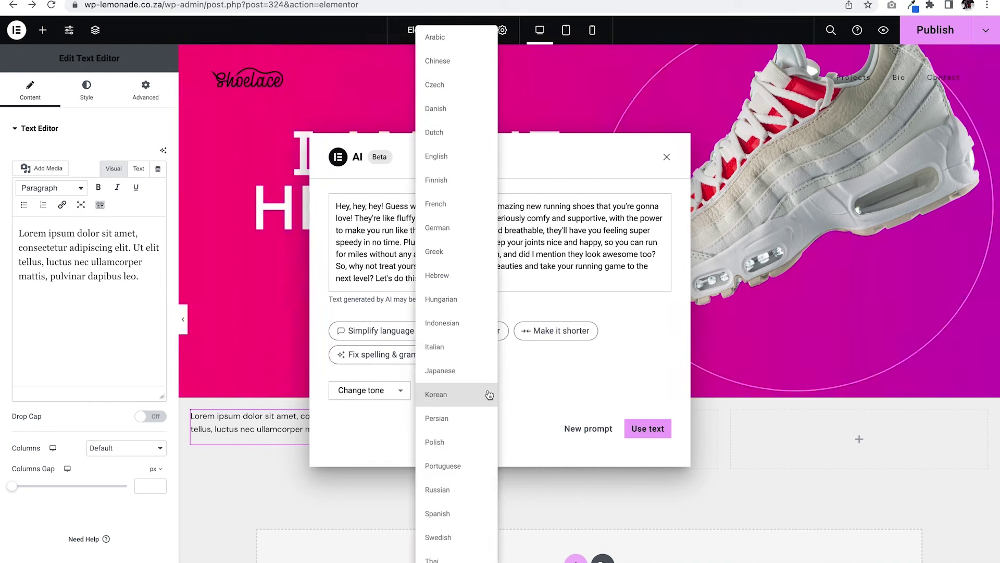
pyautogui.press('Down')
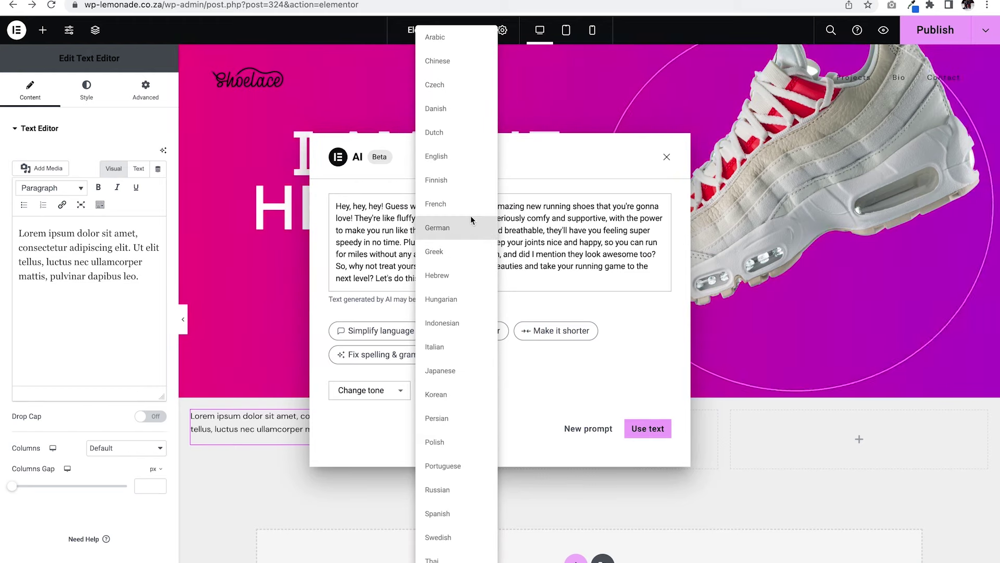
pyautogui.click(446, 207)
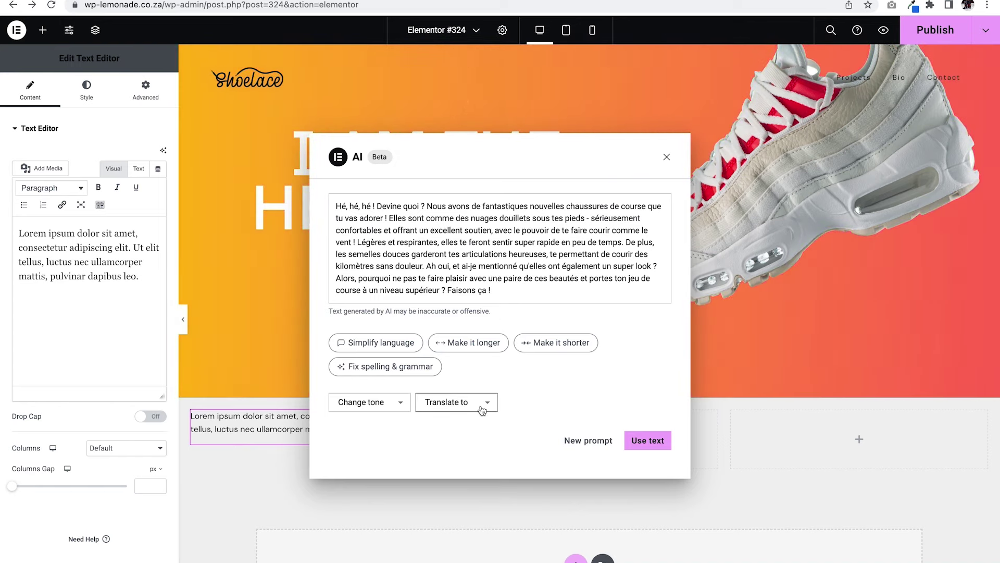
pyautogui.click(449, 402)
pyautogui.click(464, 155)
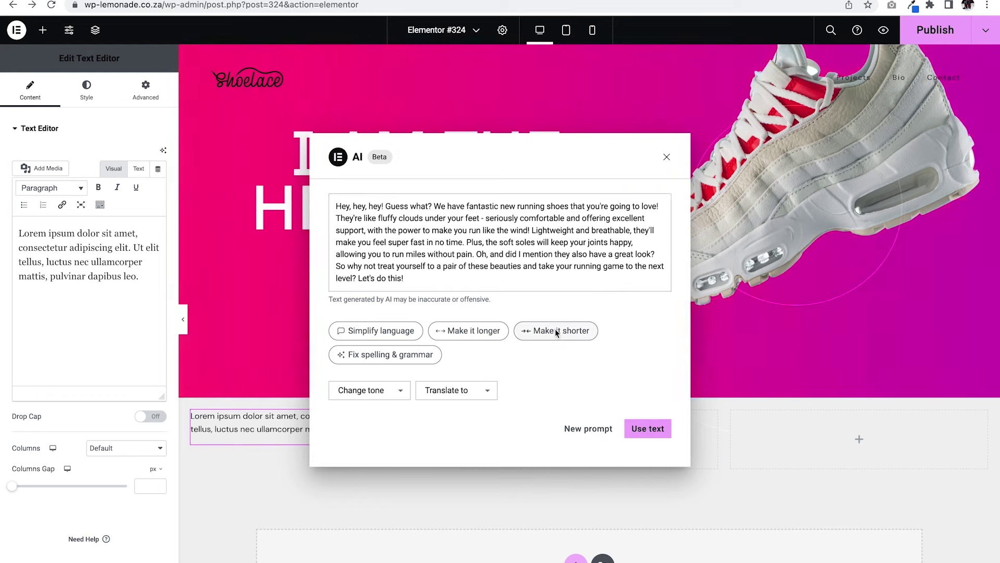
# Shorten the English description with AI and insert it into the first column's text widget.
pyautogui.click(555, 330)
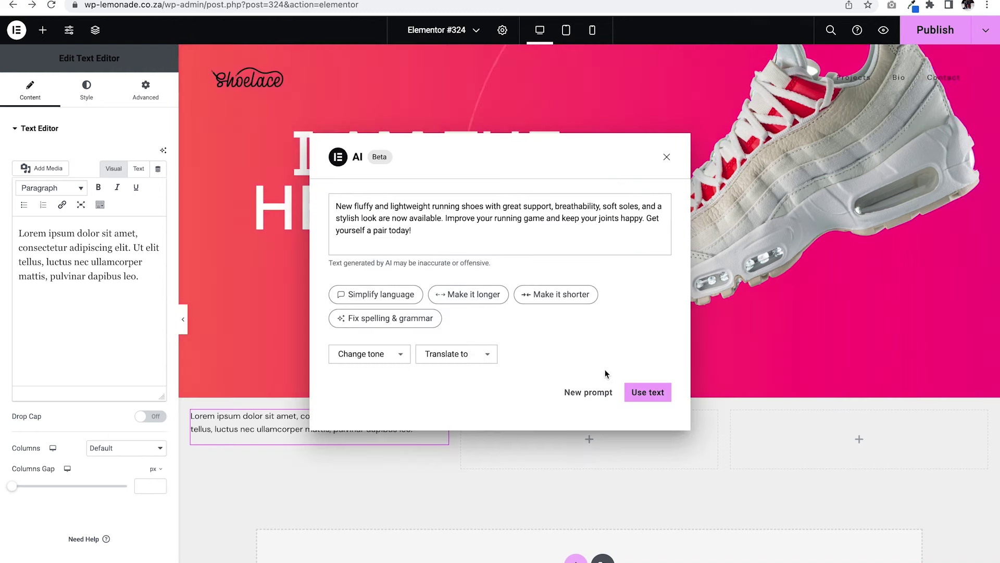
pyautogui.click(643, 401)
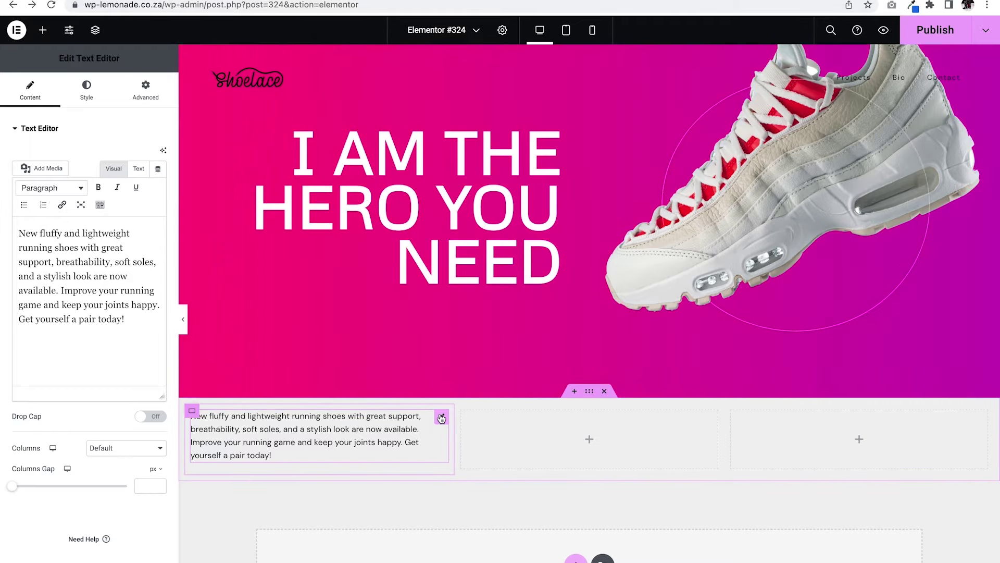
# Duplicate the description text widget and place the copies in the second and third columns.
pyautogui.rightClick(441, 417)
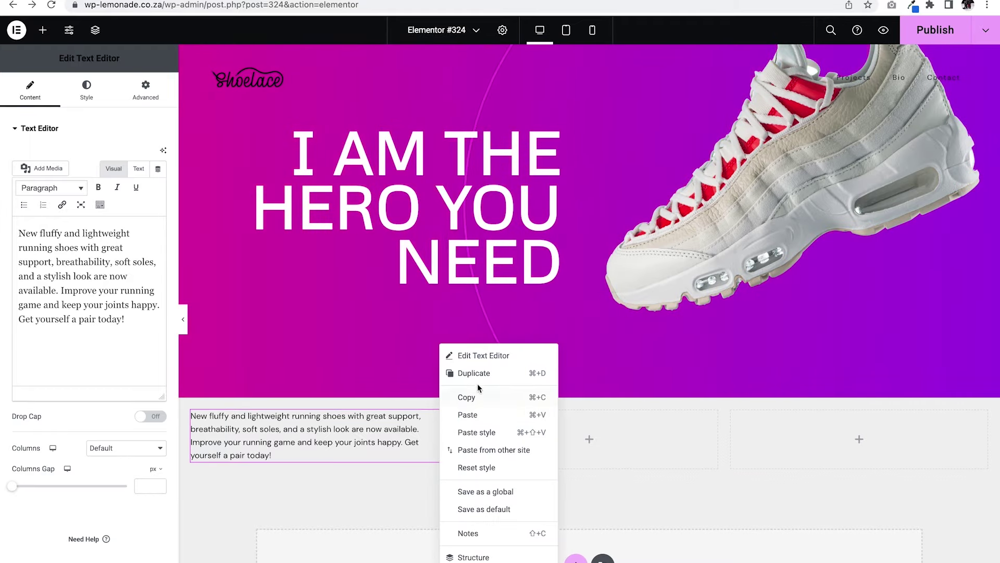
pyautogui.click(484, 381)
pyautogui.moveTo(442, 477); pyautogui.dragTo(579, 451)
pyautogui.rightClick(710, 416)
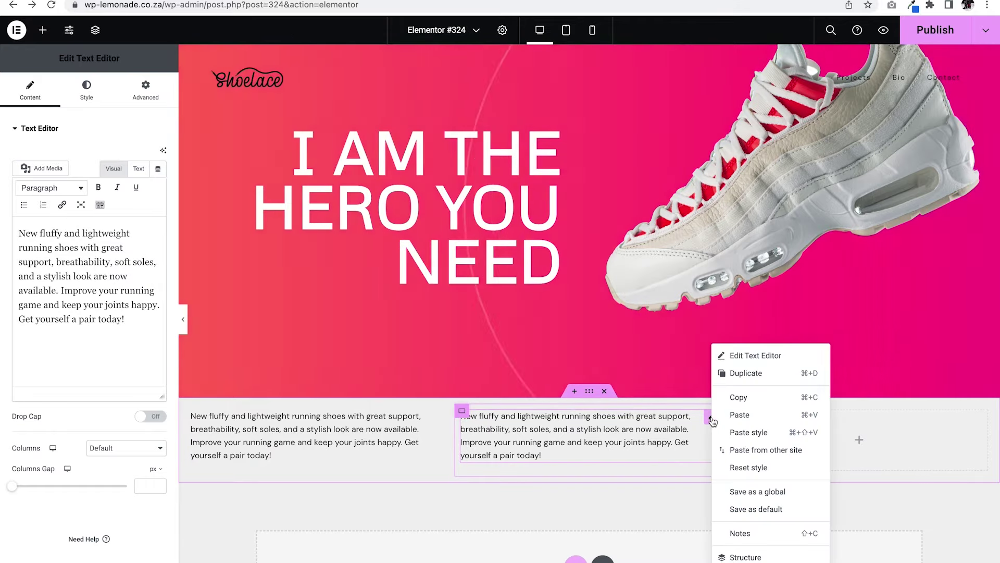
pyautogui.click(755, 374)
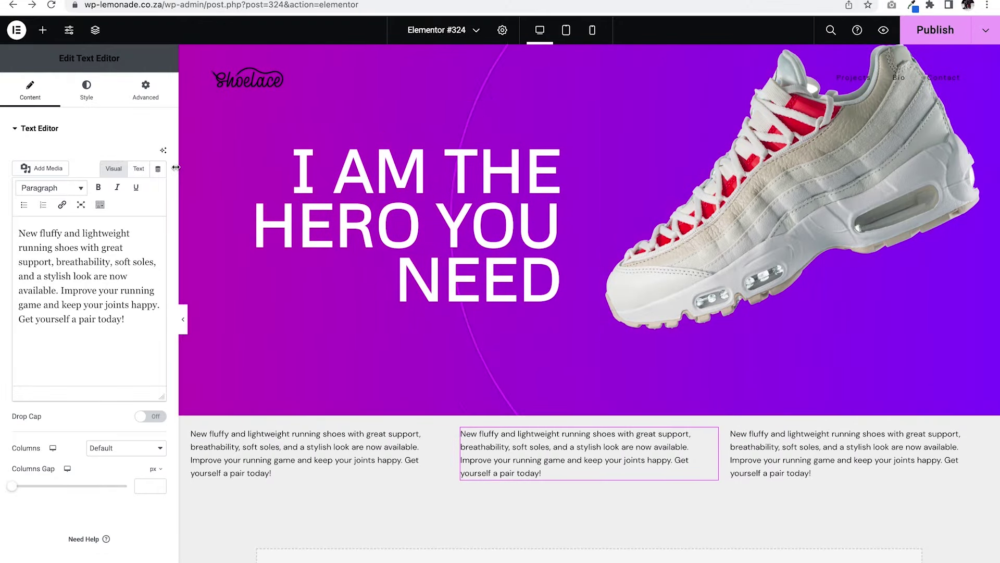
# Start a new AI prompt for the second column: "Write a product description using the following keywords:", followed by the copied running-shoe keyword list.
pyautogui.click(164, 151)
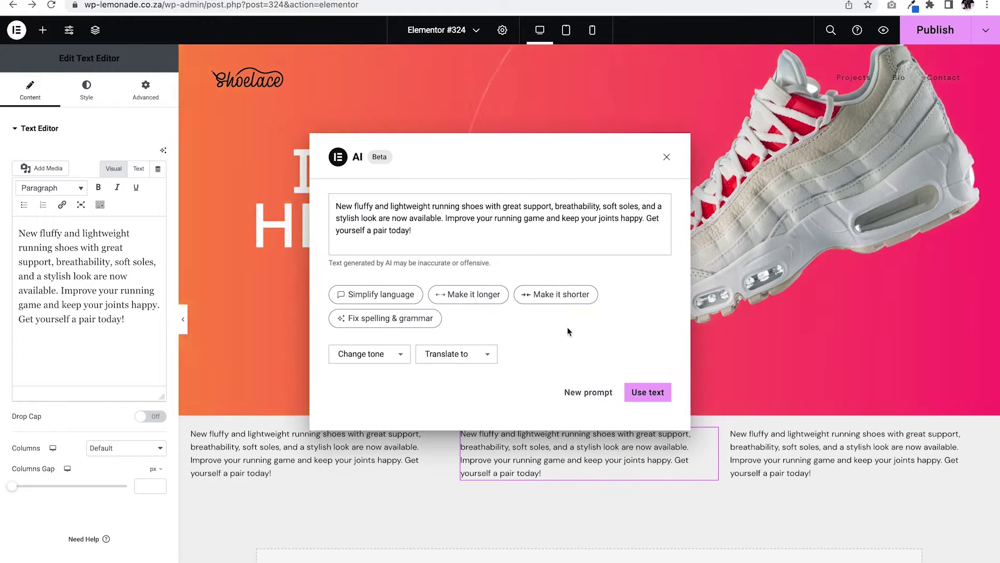
pyautogui.click(582, 389)
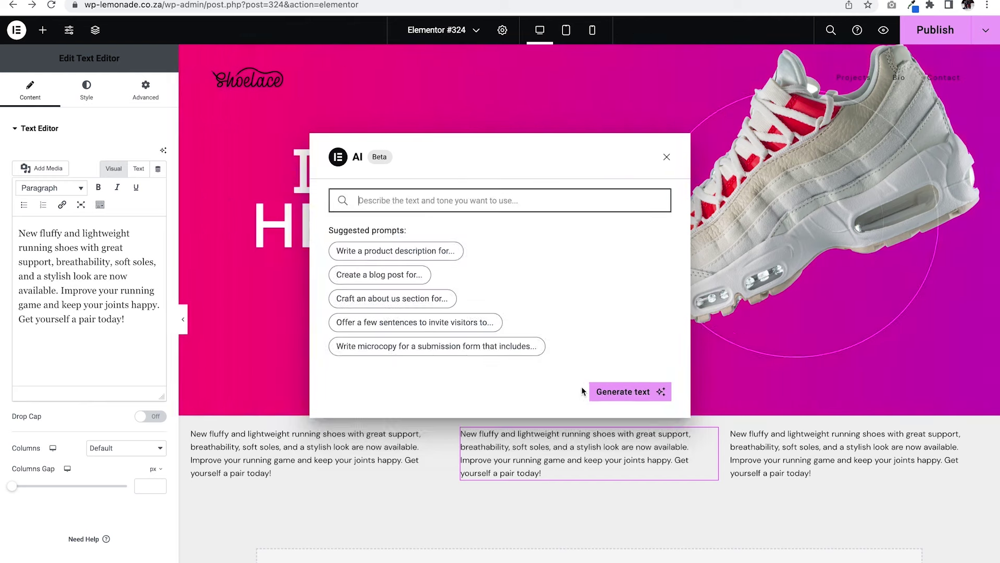
pyautogui.click(423, 255)
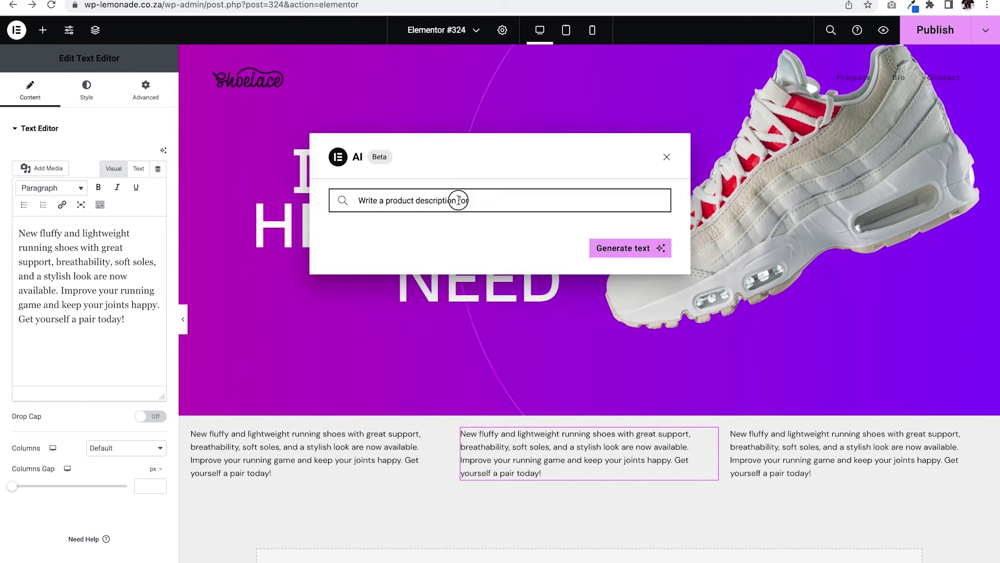
pyautogui.write('using th')
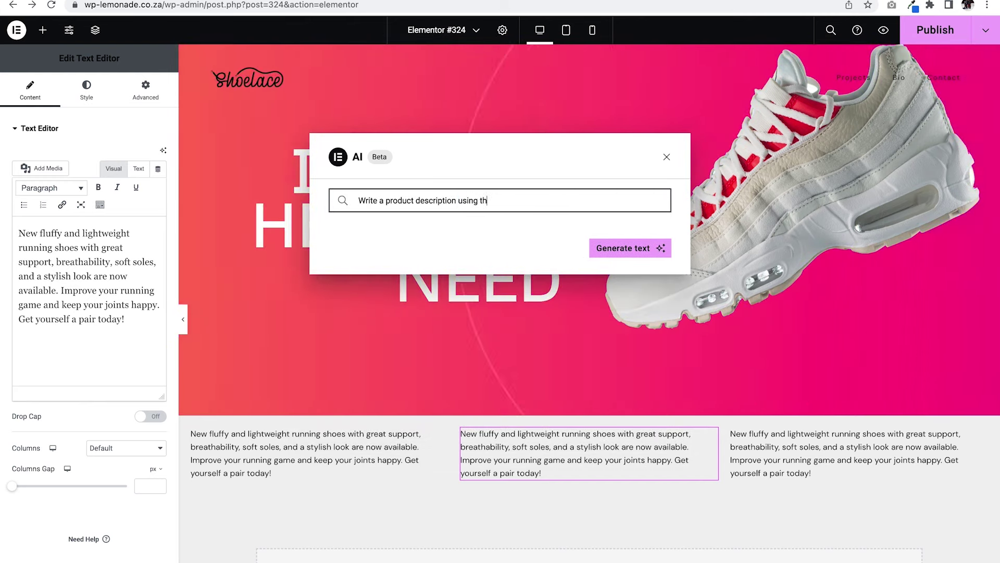
pyautogui.write('e following ')
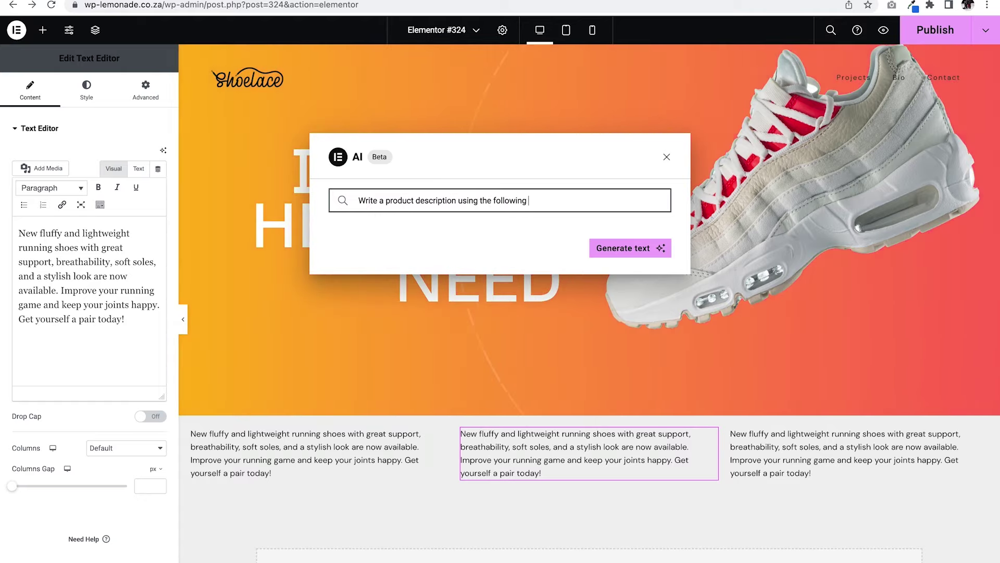
pyautogui.write('keywords:')
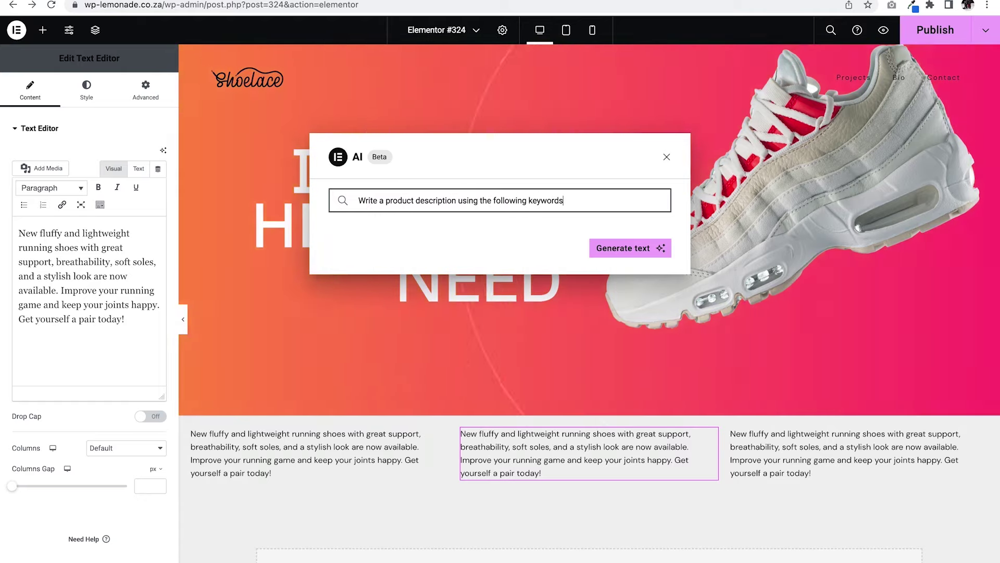
pyautogui.press('super+v')
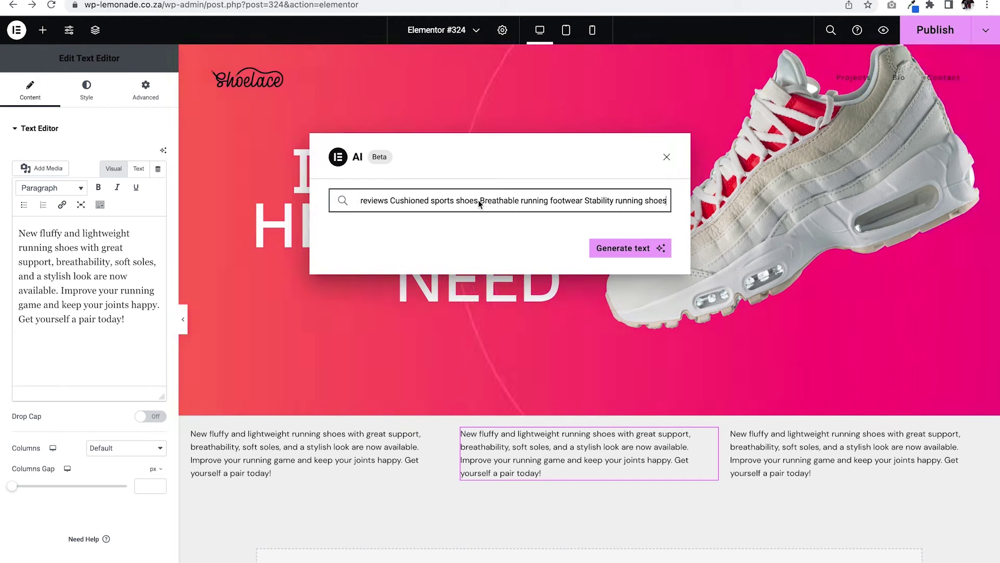
pyautogui.hscroll(-1, 480, 204)
pyautogui.hscroll(-4, 479, 199)
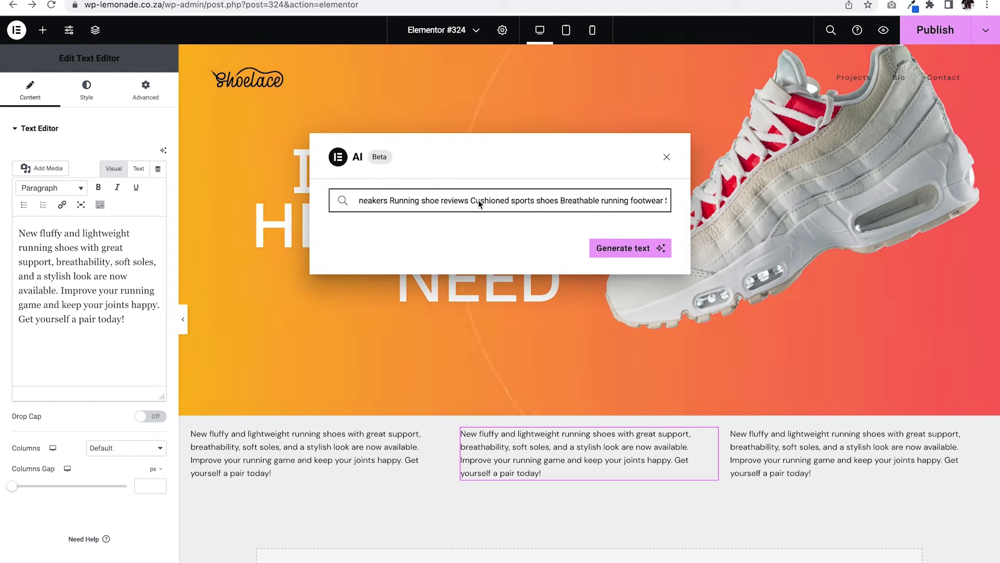
pyautogui.hscroll(-5, 479, 202)
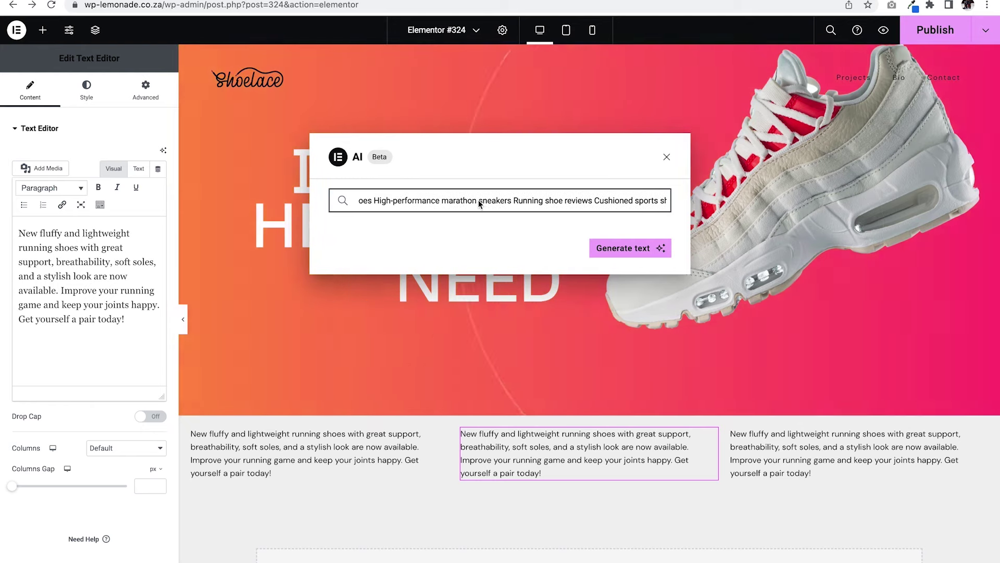
pyautogui.hscroll(-3, 478, 199)
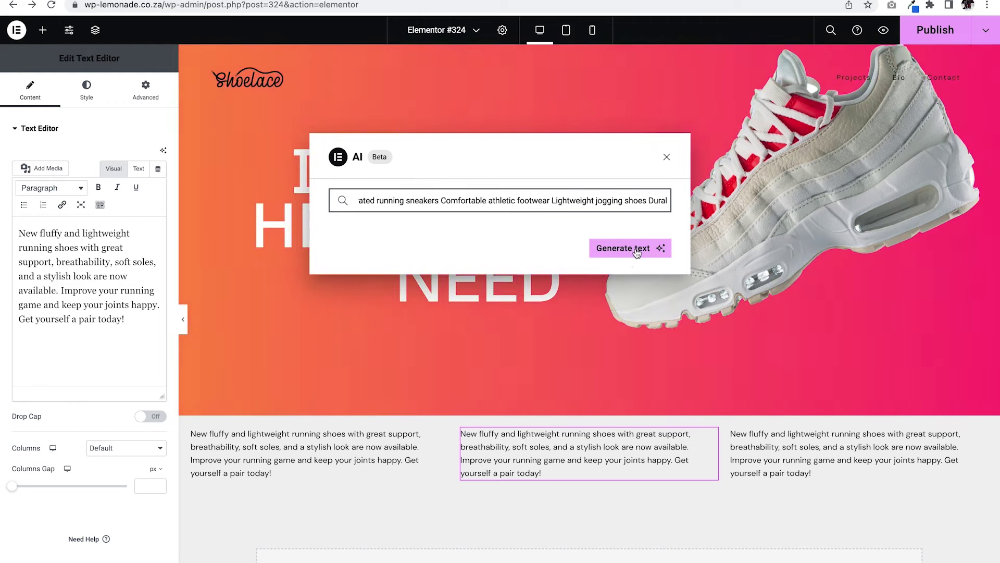
# Generate the keyword-based product description and insert it into the second column's text widget.
pyautogui.click(634, 249)
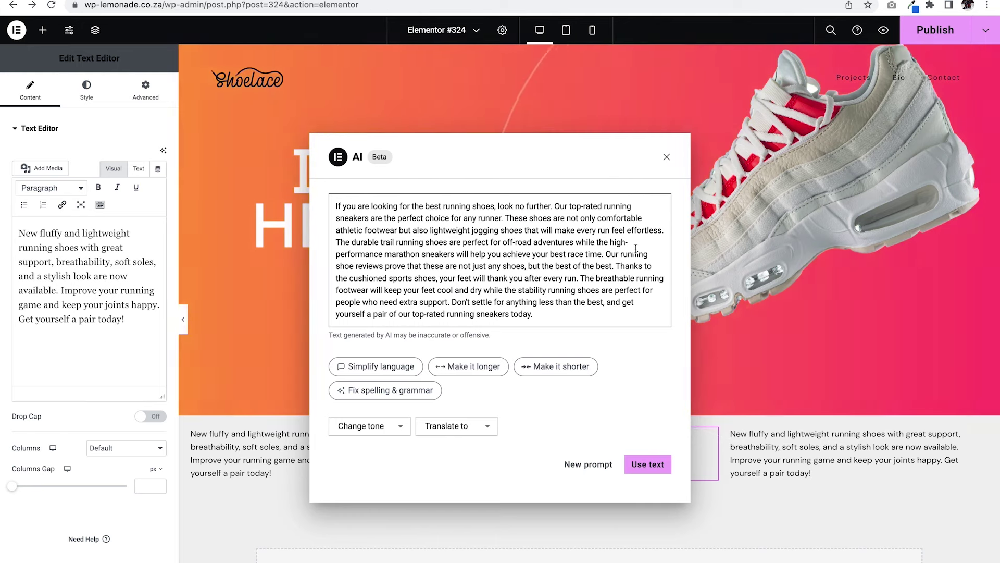
pyautogui.click(648, 463)
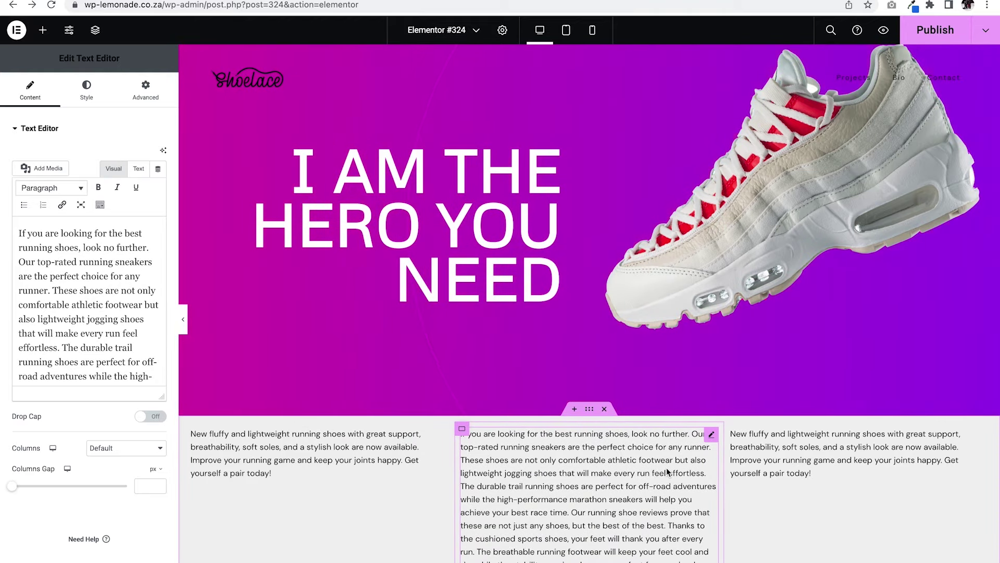
pyautogui.scroll(-2, 667, 471)
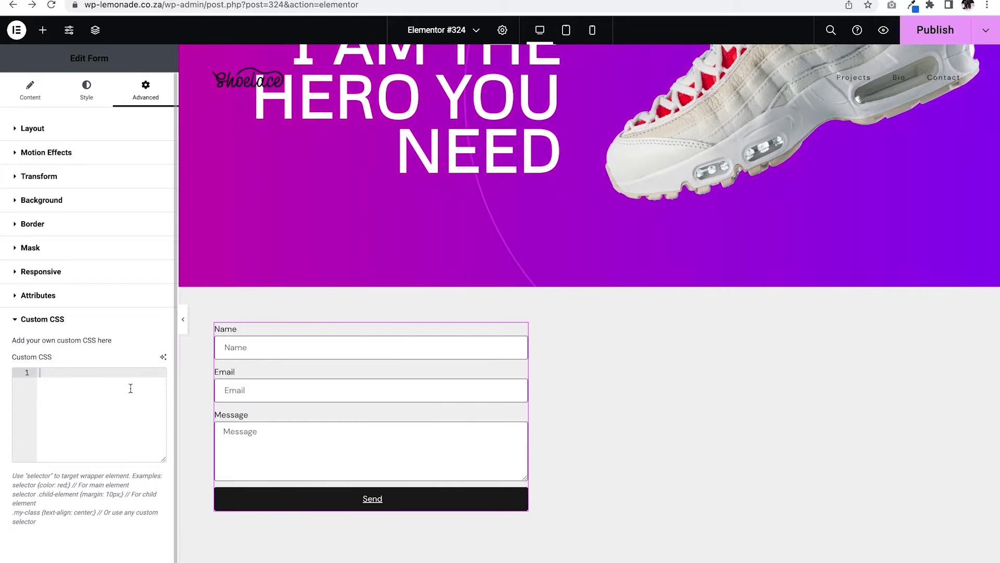
# Generate custom CSS for the form from the AI prompt "Text field zoom out on click" and insert the code.
pyautogui.click(163, 358)
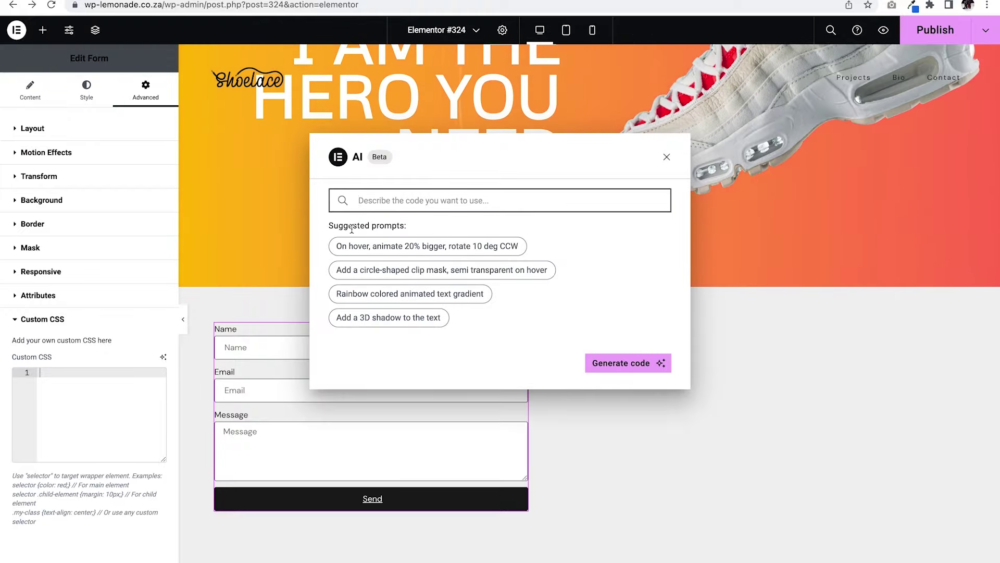
pyautogui.write('Text field zoom out on click')
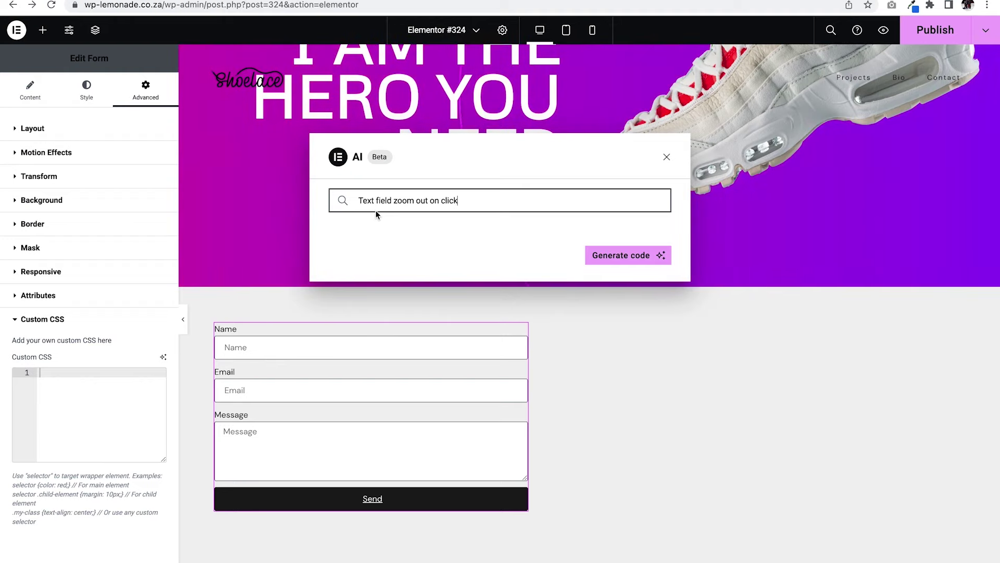
pyautogui.click(633, 258)
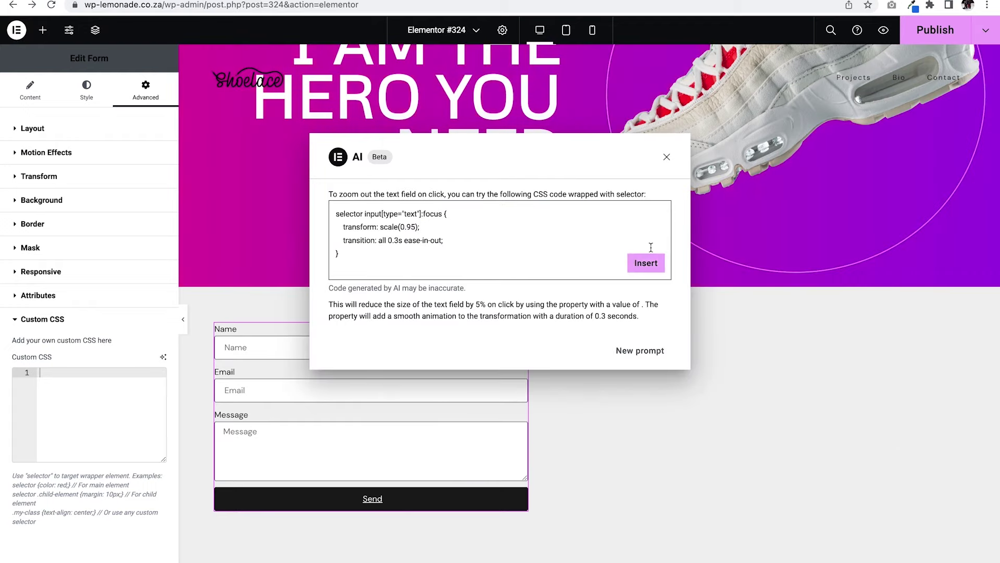
pyautogui.click(646, 263)
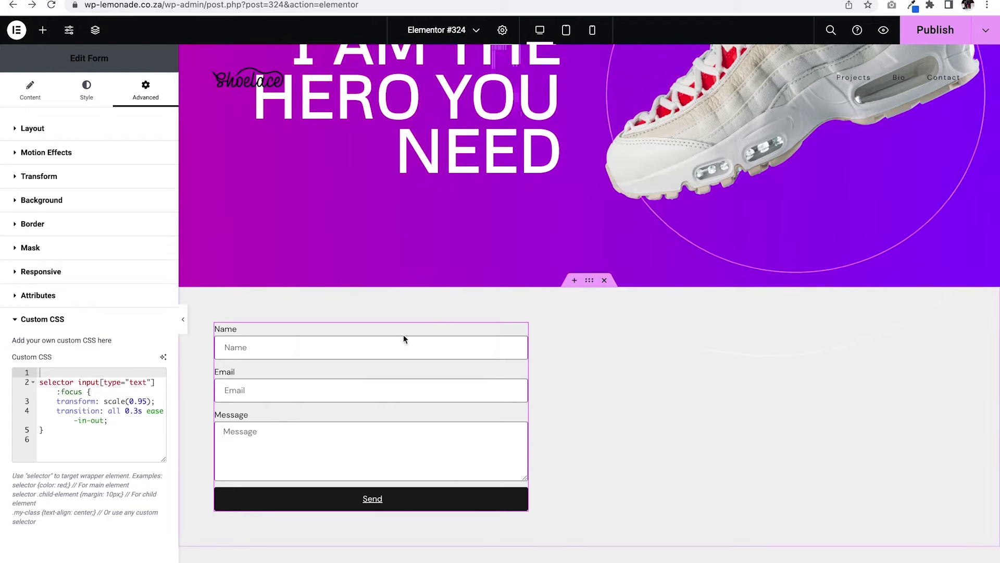
# Change the transition duration in the form's custom CSS to 0.7s.
pyautogui.click(135, 413)
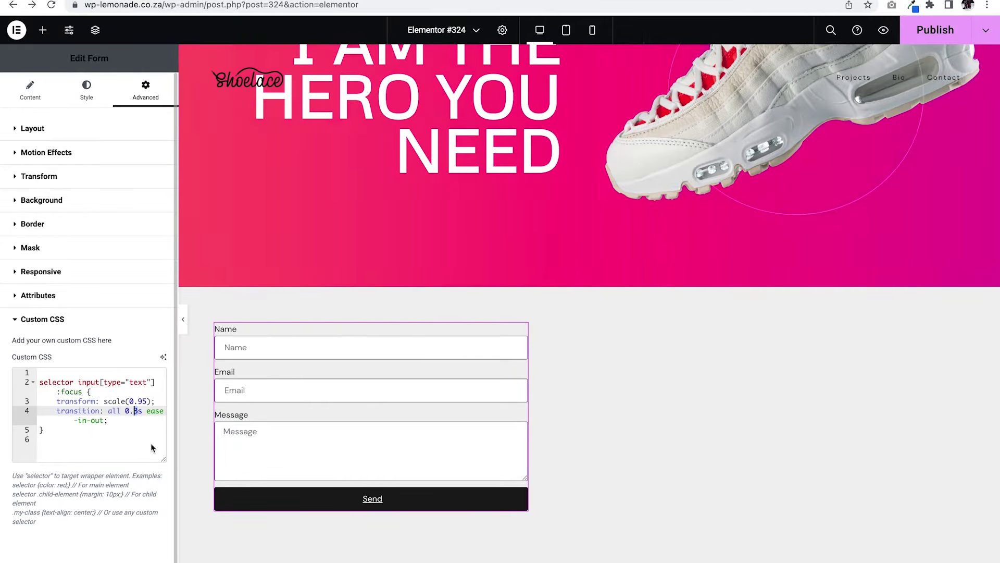
pyautogui.hotkey('shift', 'Right')
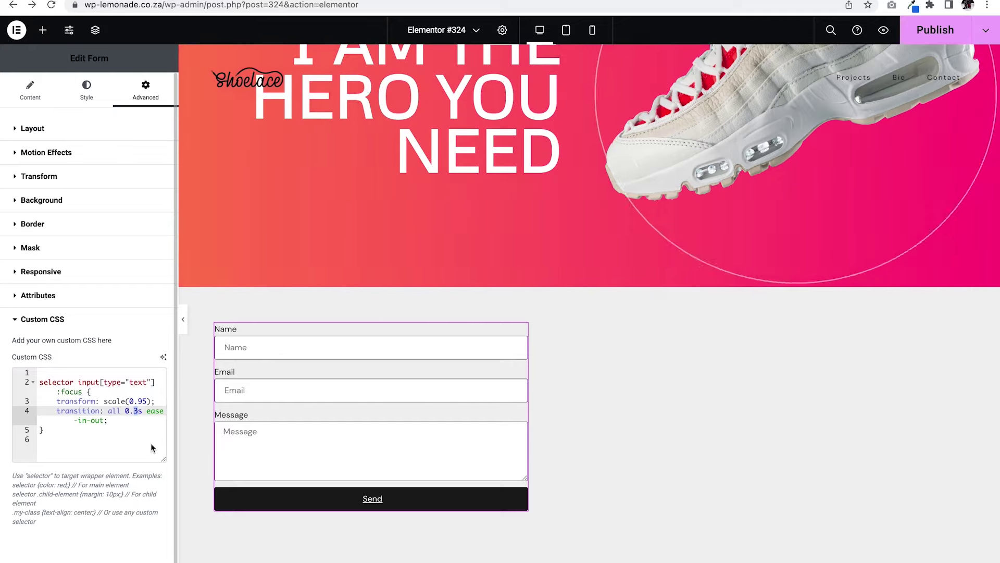
pyautogui.press('Left')
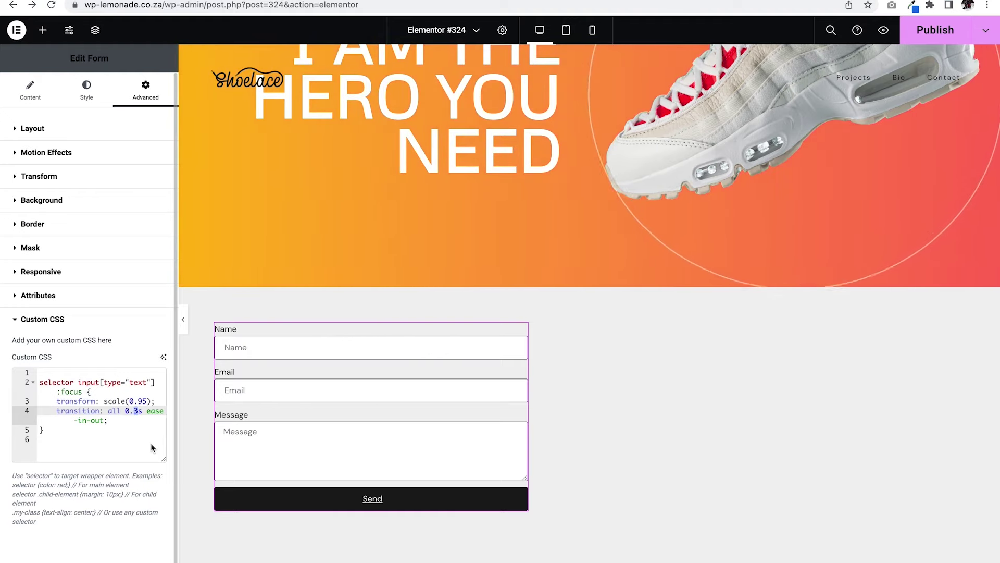
pyautogui.press('Left')
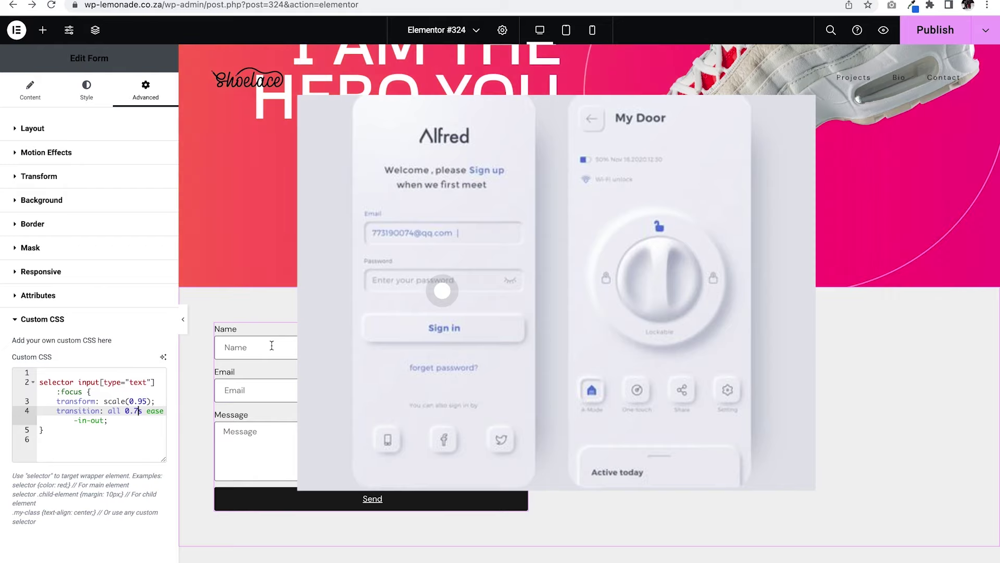
# Replace the form's custom CSS with AI code generated from the prompt "Create neumorphic form".
pyautogui.hotkey('ctrl', 'a')
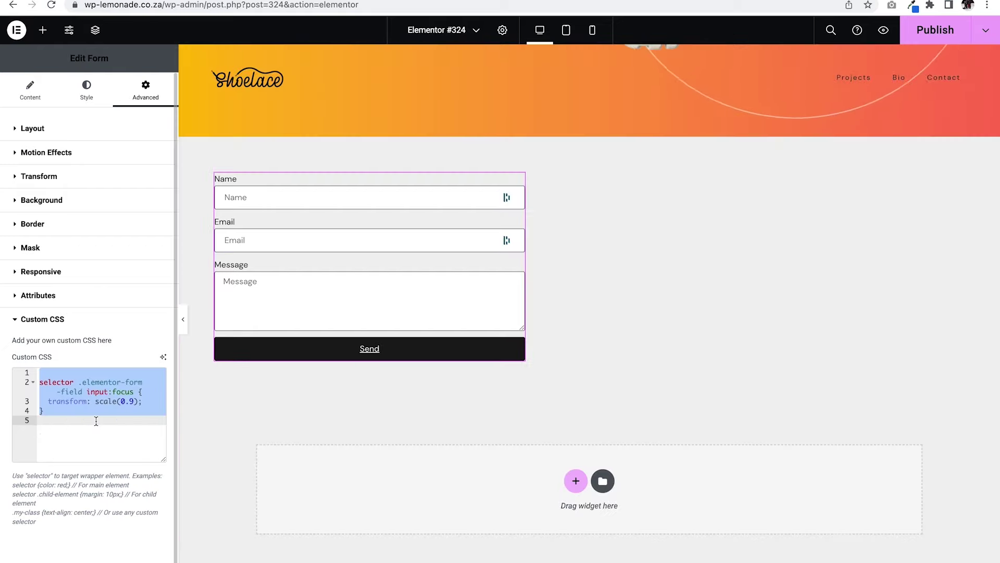
pyautogui.press('BackSpace')
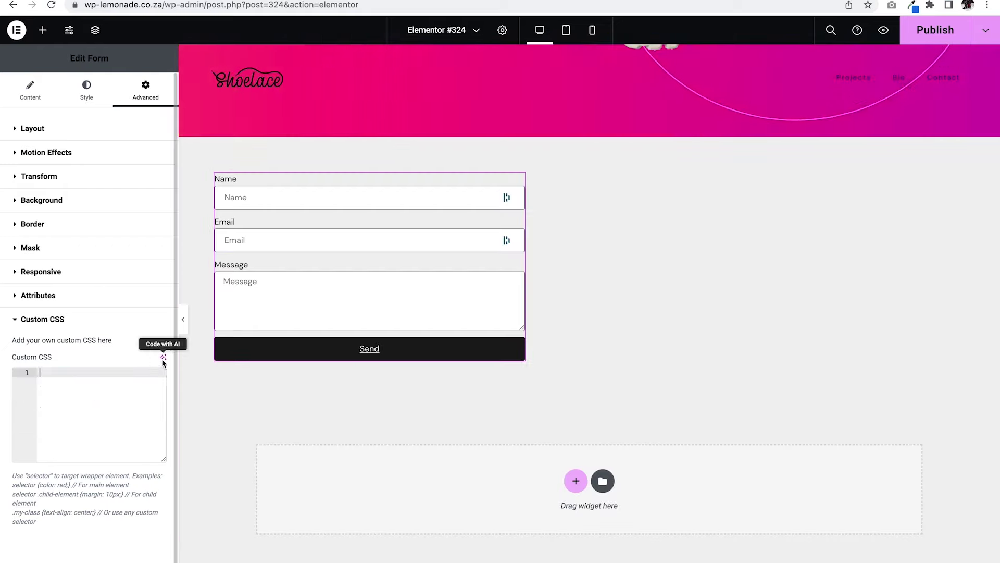
pyautogui.click(163, 356)
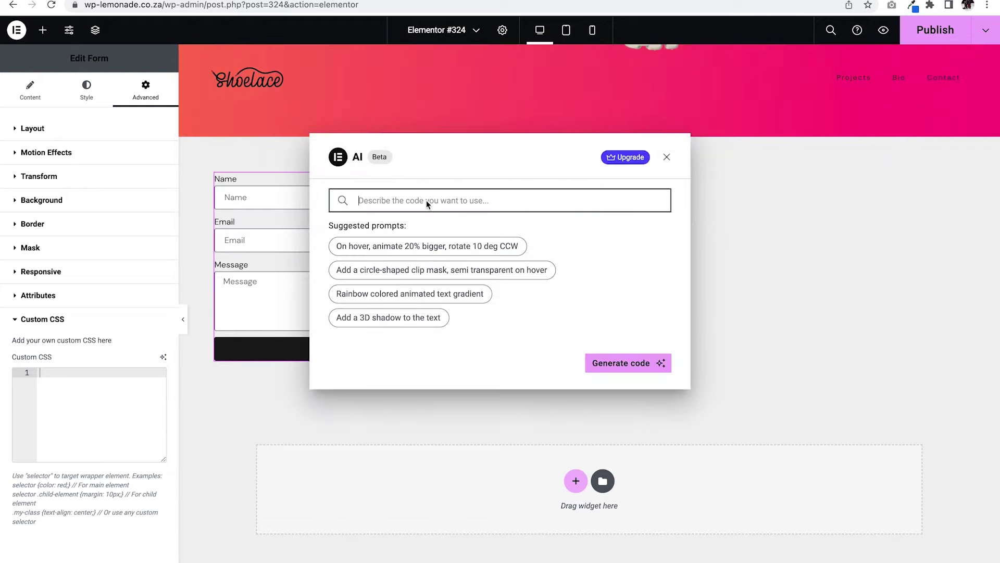
pyautogui.write('Create neumorphic form')
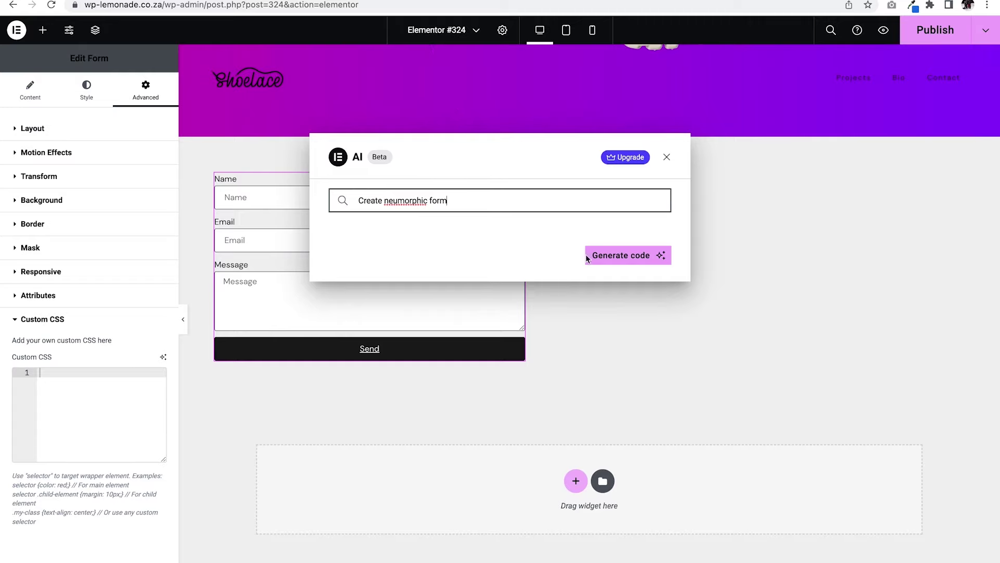
pyautogui.click(600, 258)
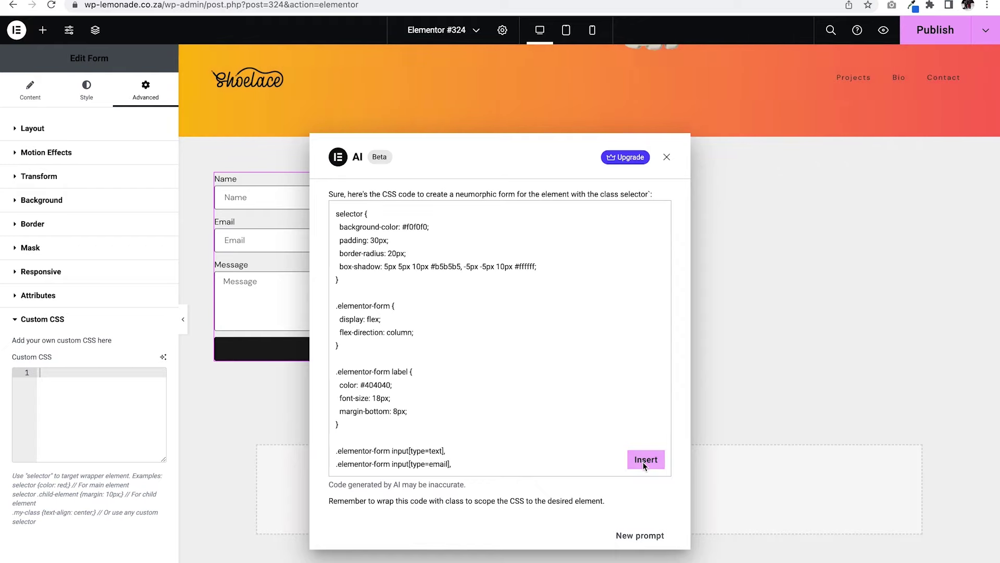
pyautogui.click(644, 461)
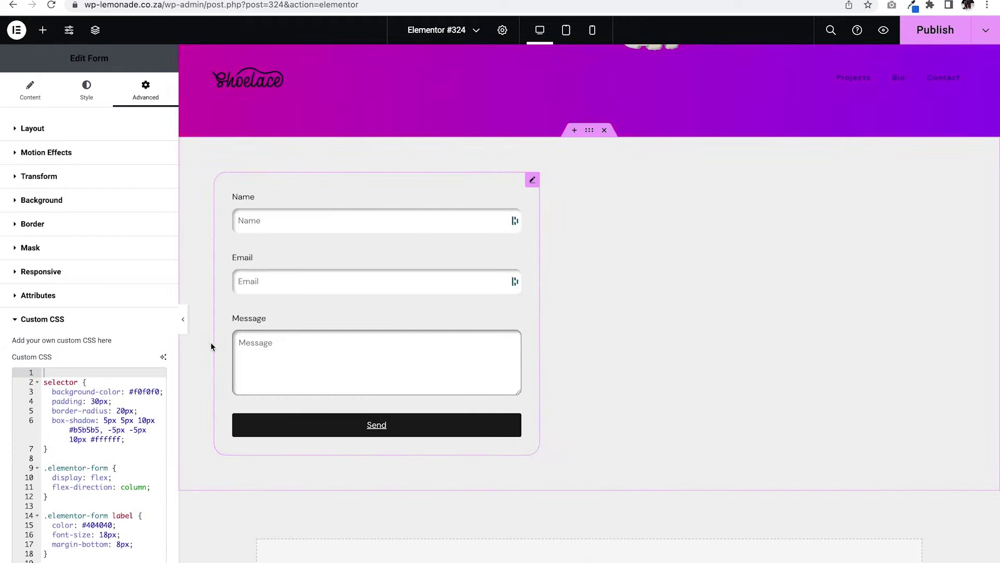
# Preview the neumorphic form without the editing panel and test its Name field.
pyautogui.click(183, 319)
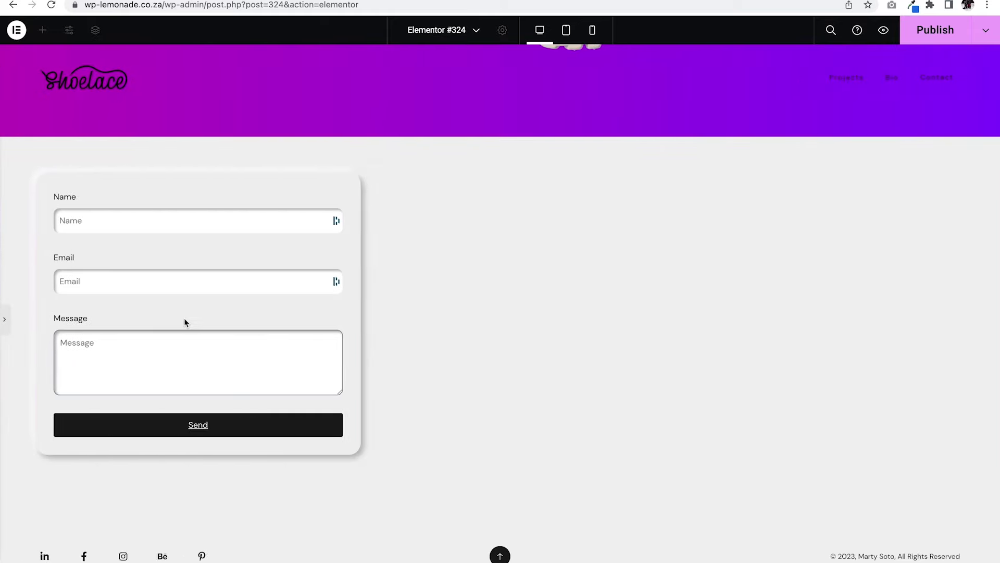
pyautogui.click(177, 219)
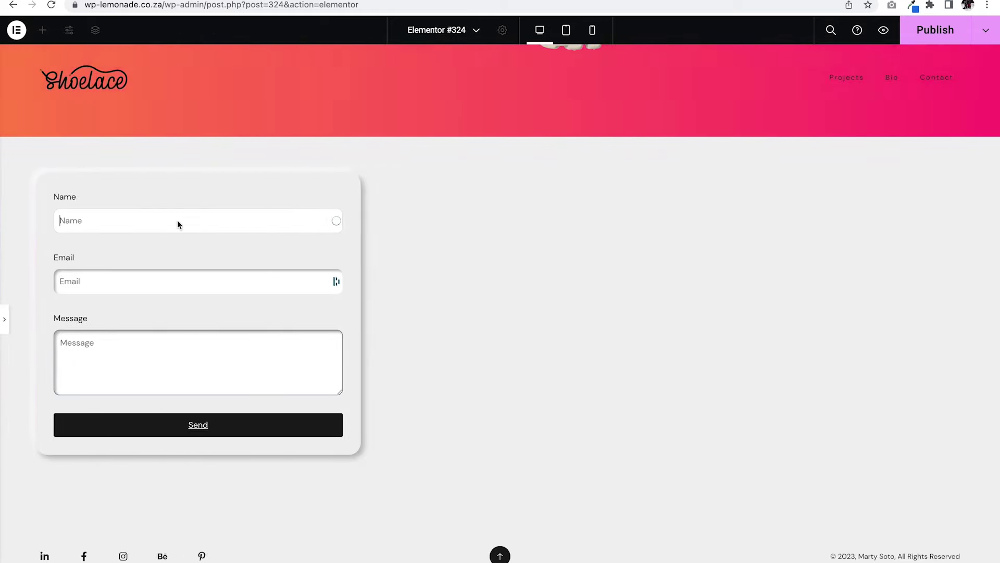
pyautogui.hotkey('ctrl', 'p')
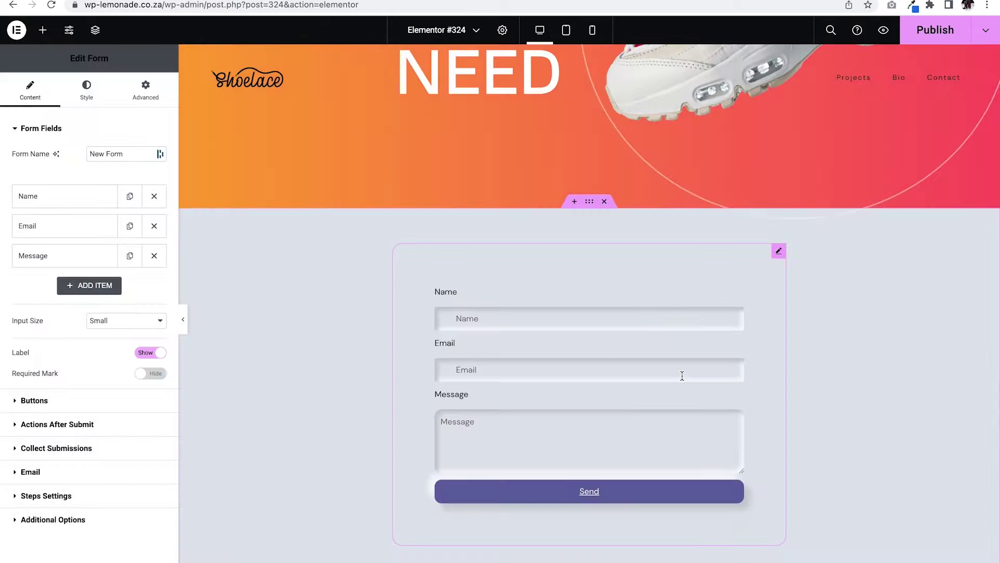
# Preview the centered, restyled form at full width, test its Send button and return to editing.
pyautogui.click(186, 318)
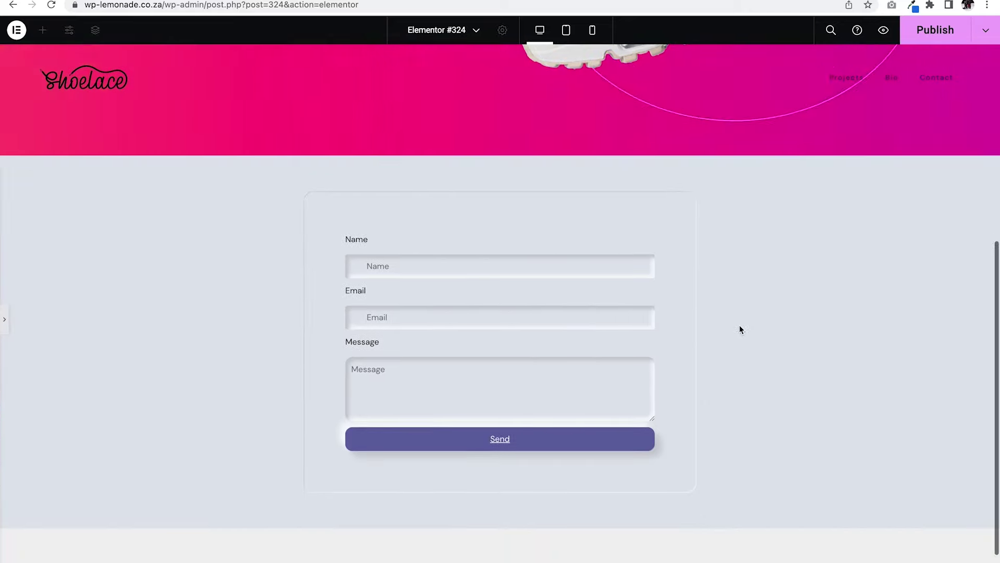
pyautogui.click(467, 444)
pyautogui.hotkey('ctrl', 'p')
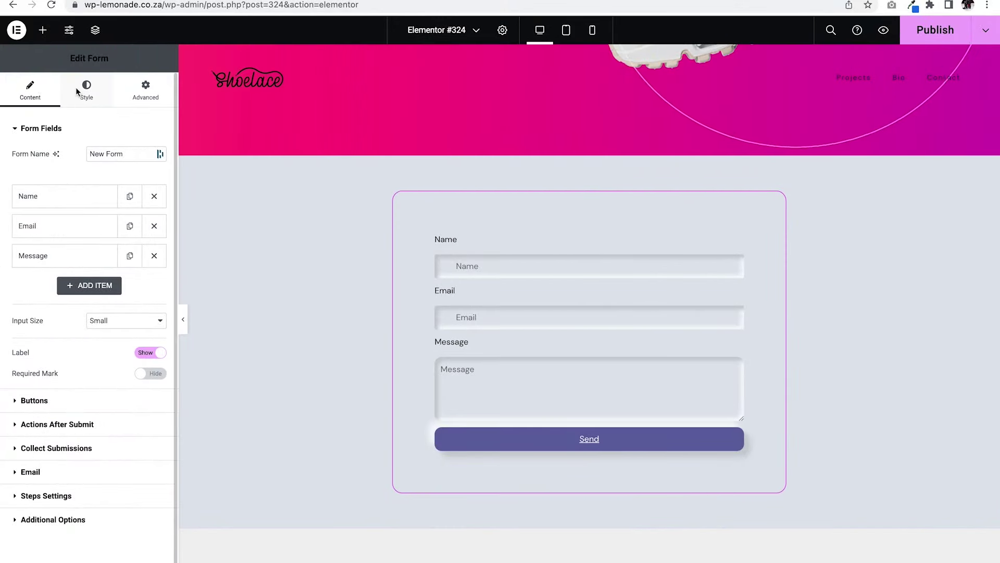
# Change the normal background color of the form's Send button to a vivid purple.
pyautogui.click(83, 88)
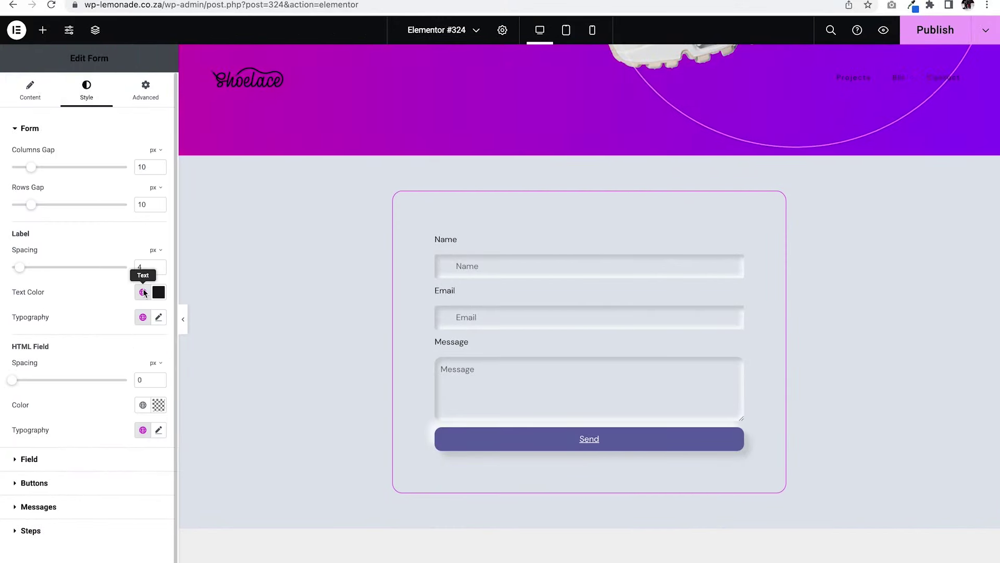
pyautogui.click(34, 483)
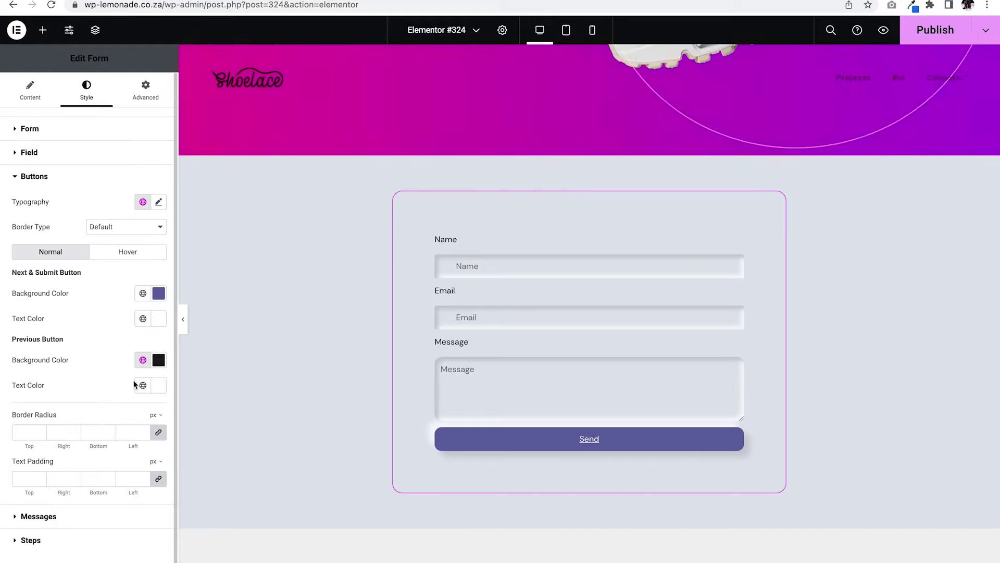
pyautogui.click(158, 293)
pyautogui.moveTo(182, 438); pyautogui.dragTo(204, 437)
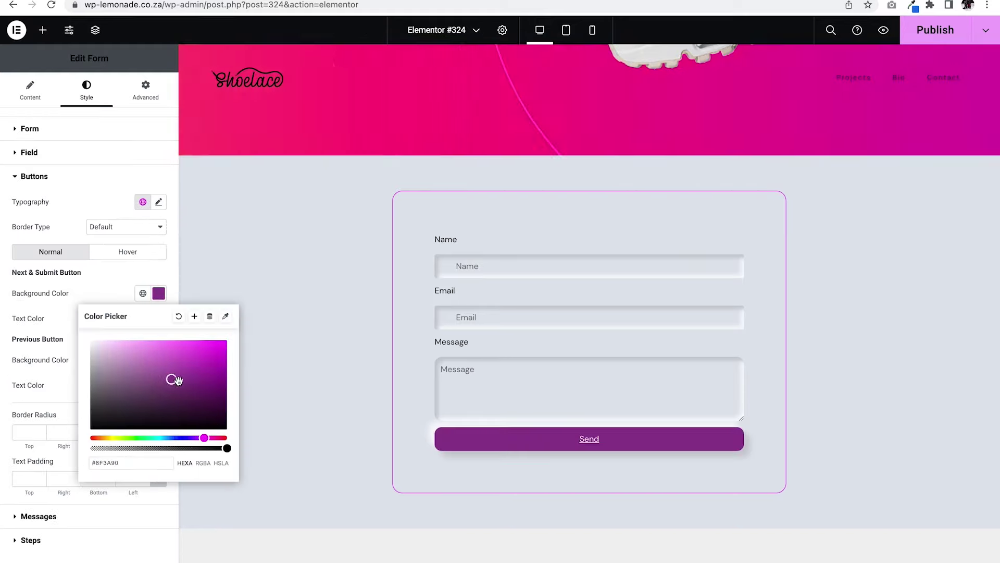
pyautogui.moveTo(174, 379); pyautogui.dragTo(177, 371)
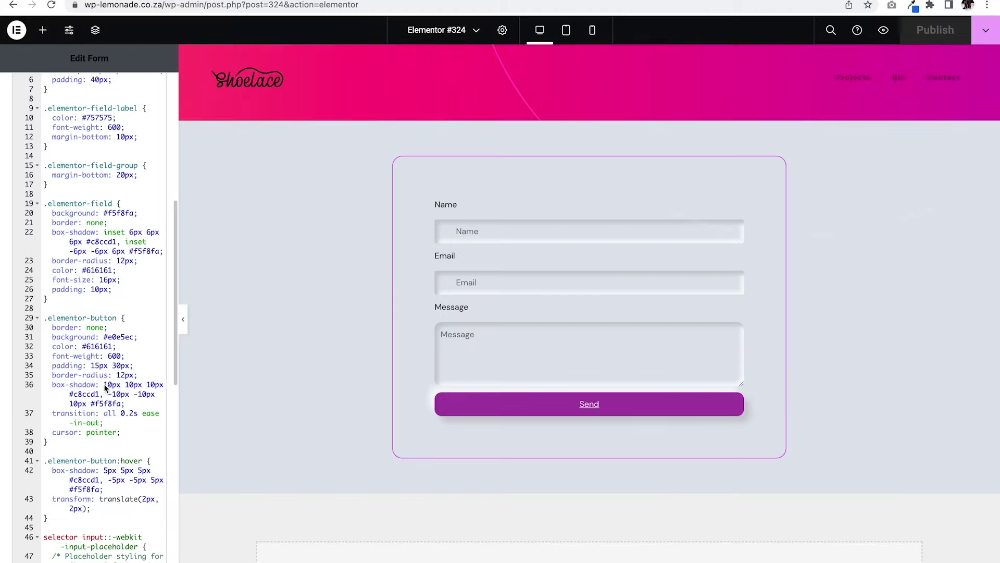
# Try to reduce the button's box-shadow values to 5px in the form's custom CSS.
pyautogui.write('5')
pyautogui.write('5px 10px')
pyautogui.moveTo(147, 384); pyautogui.dragTo(69, 404)
pyautogui.write('555')
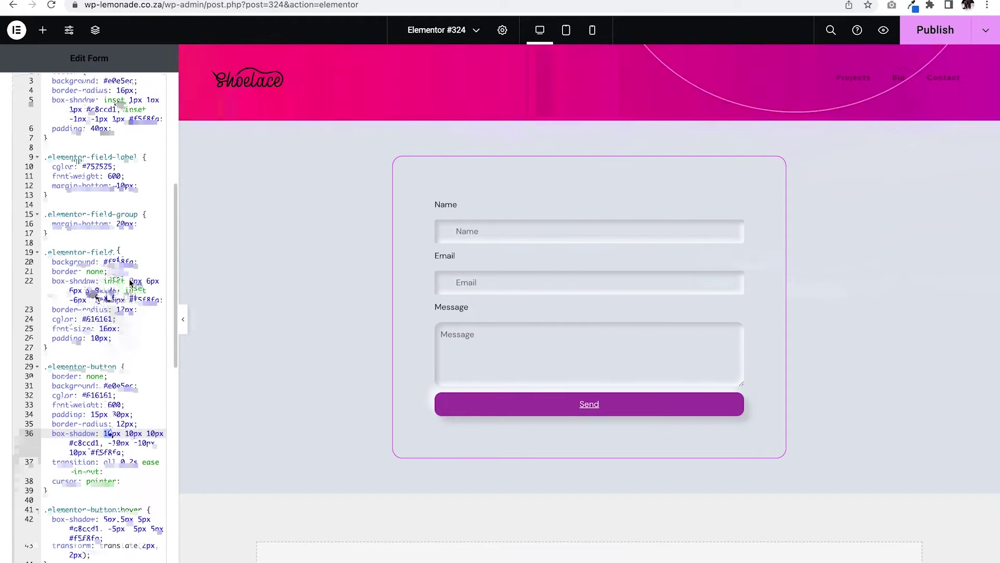
pyautogui.click(96, 301)
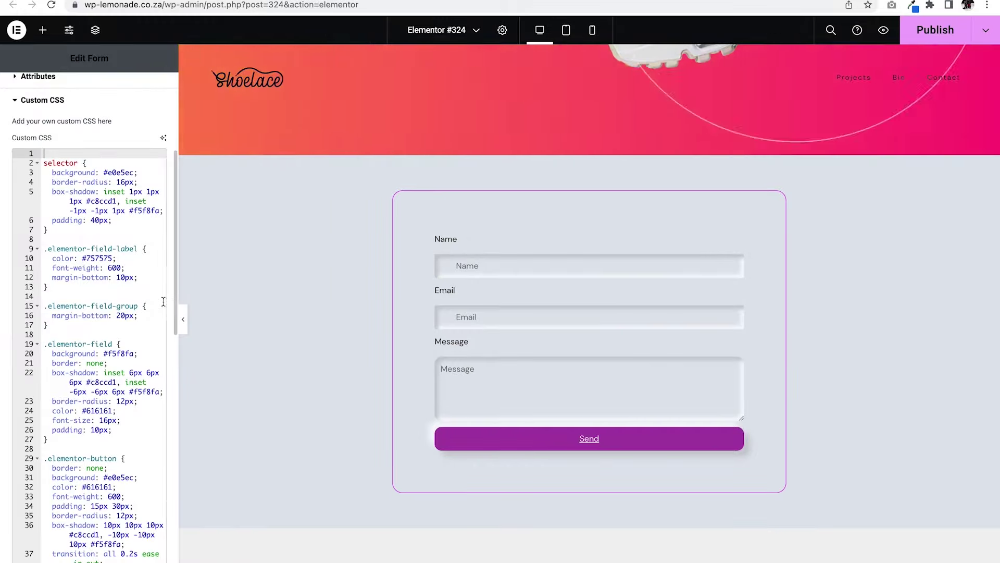
# Find the Button widget by searching for "but" and place it beside the contact form in the same container.
pyautogui.click(43, 32)
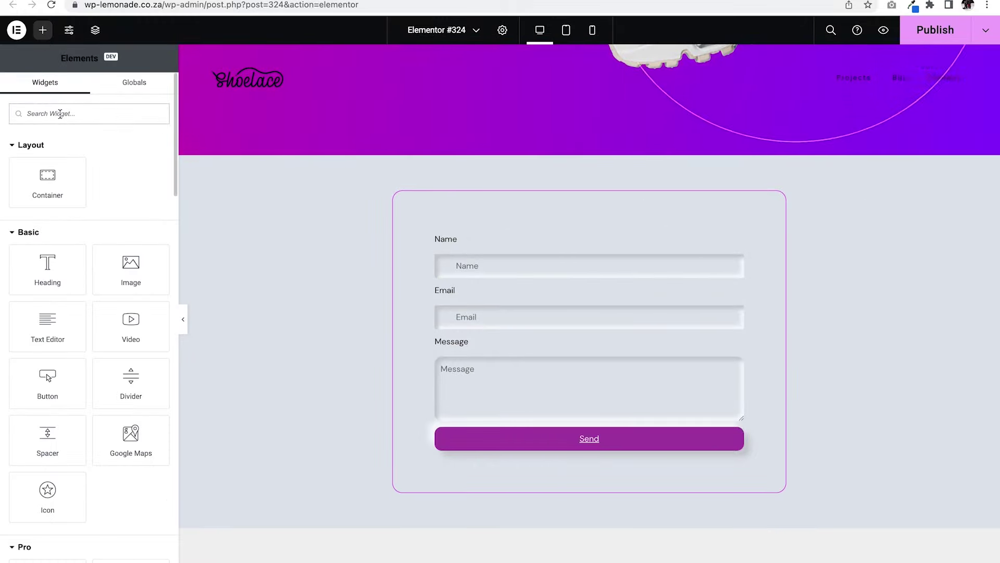
pyautogui.write('but')
pyautogui.moveTo(65, 149); pyautogui.dragTo(464, 488)
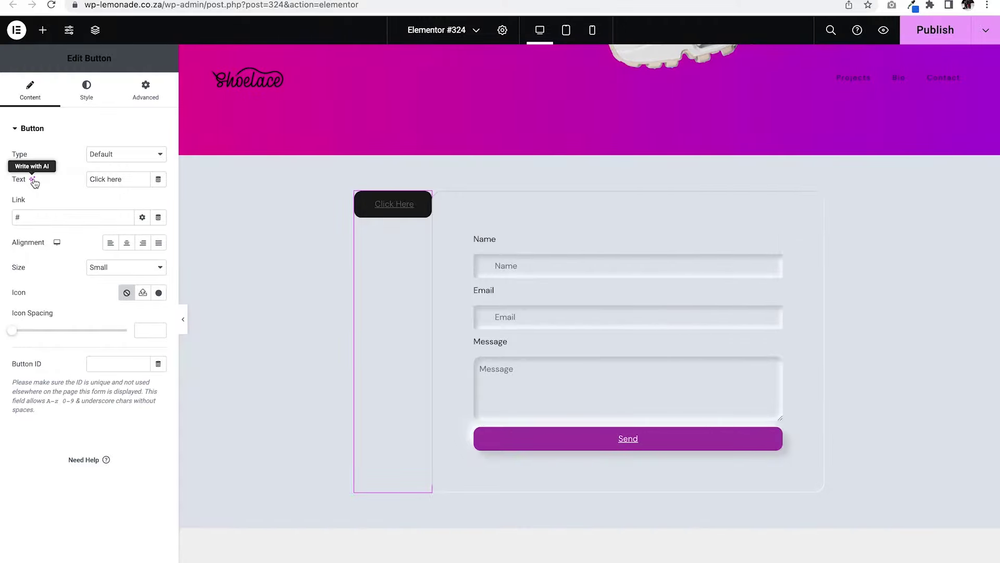
# Open the custom CSS editor of the new button, followed by the one in the page settings.
pyautogui.click(150, 97)
pyautogui.scroll(-3, 82, 485)
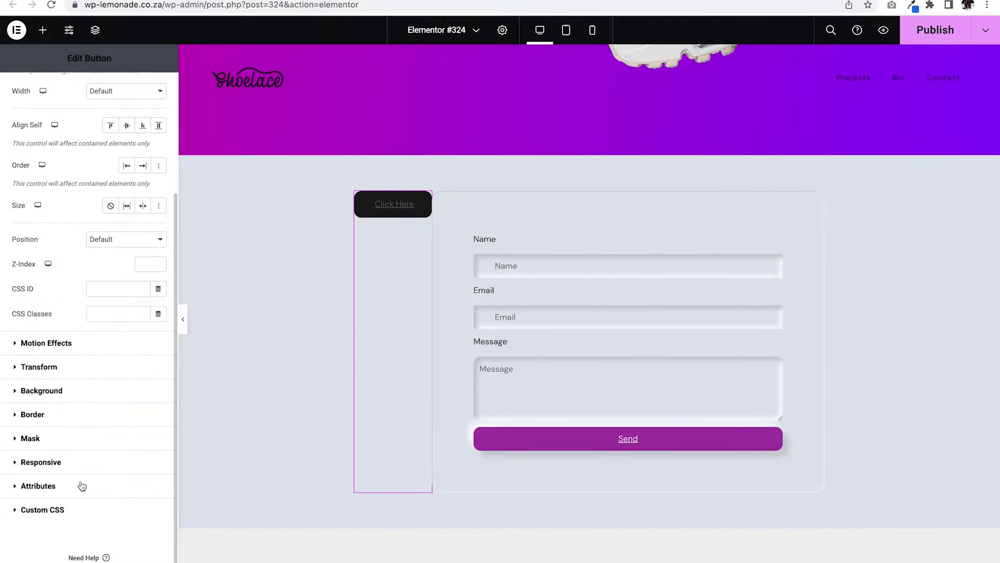
pyautogui.click(65, 510)
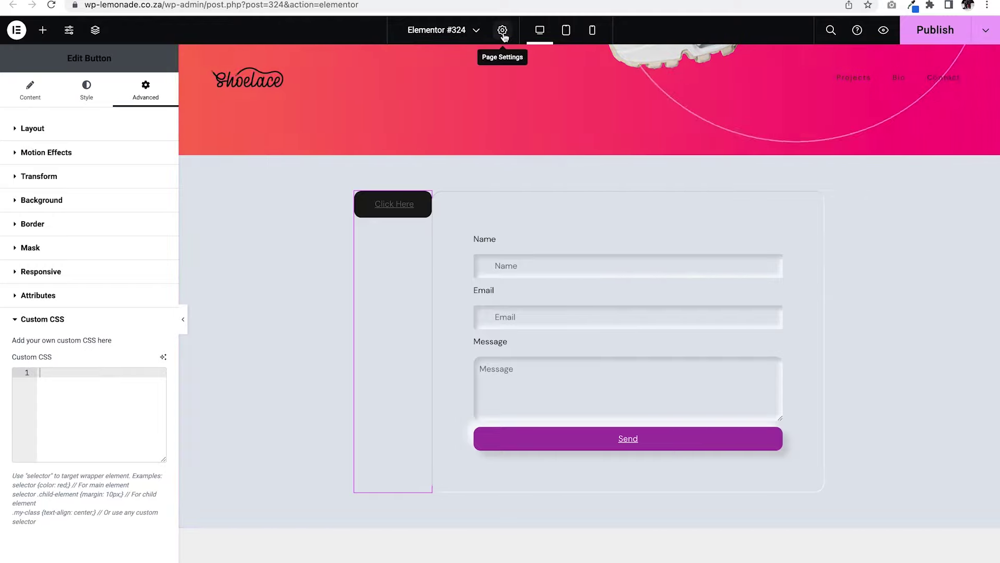
pyautogui.click(502, 31)
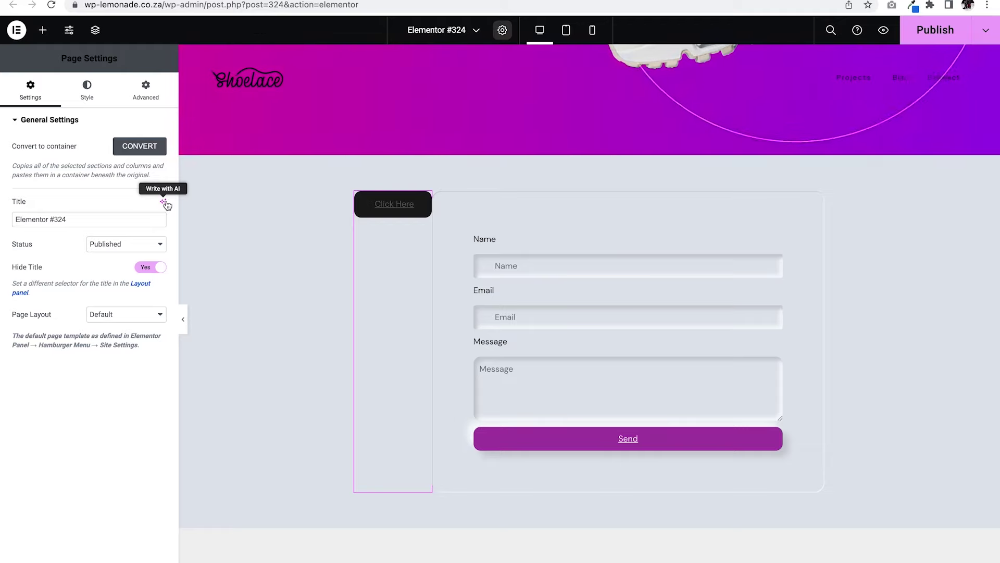
pyautogui.click(146, 96)
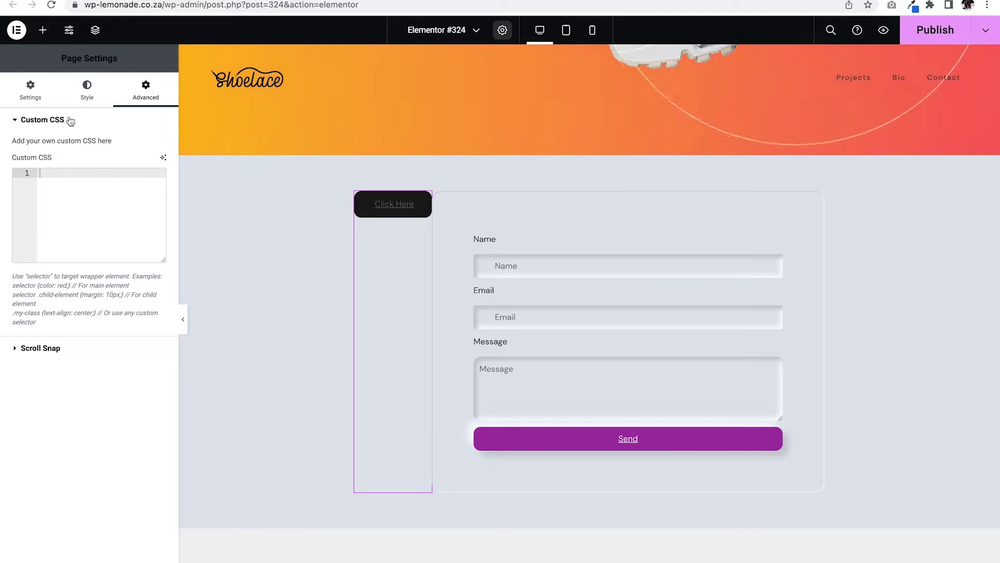
# Switch to the WordPress dashboard, start a new Elementor custom code snippet and open its AI code writer.
pyautogui.click(16, 30)
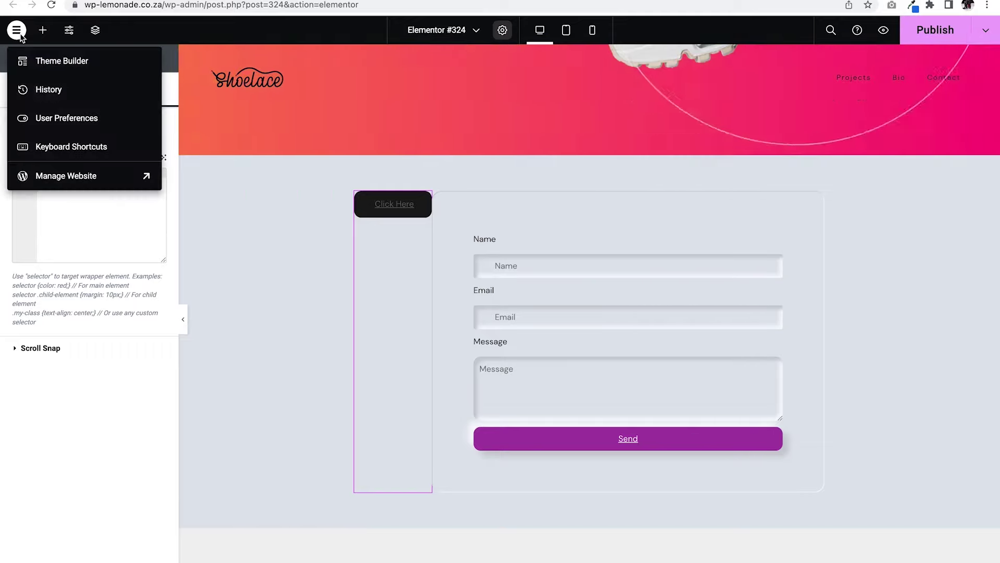
pyautogui.click(51, 176)
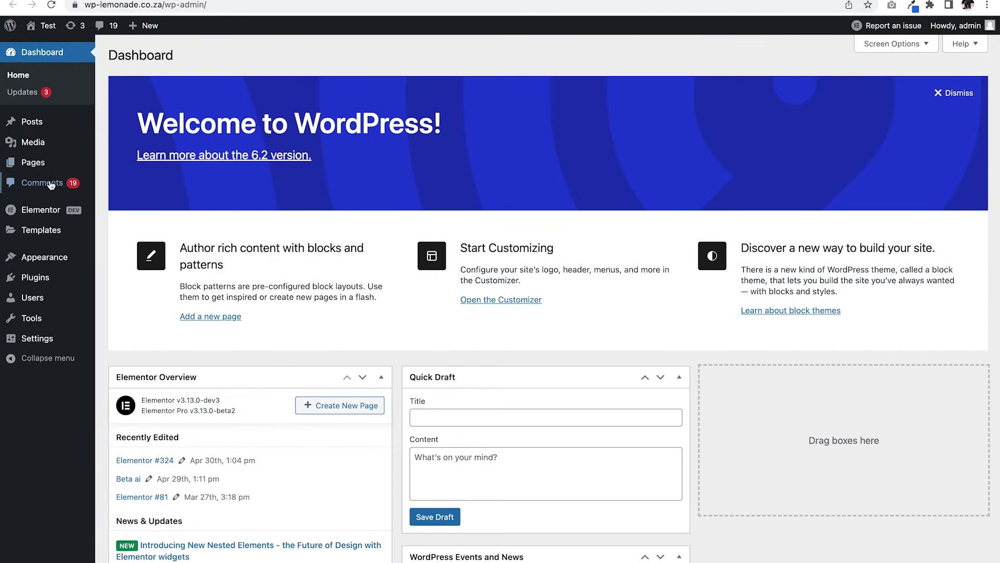
pyautogui.moveTo(51, 211)
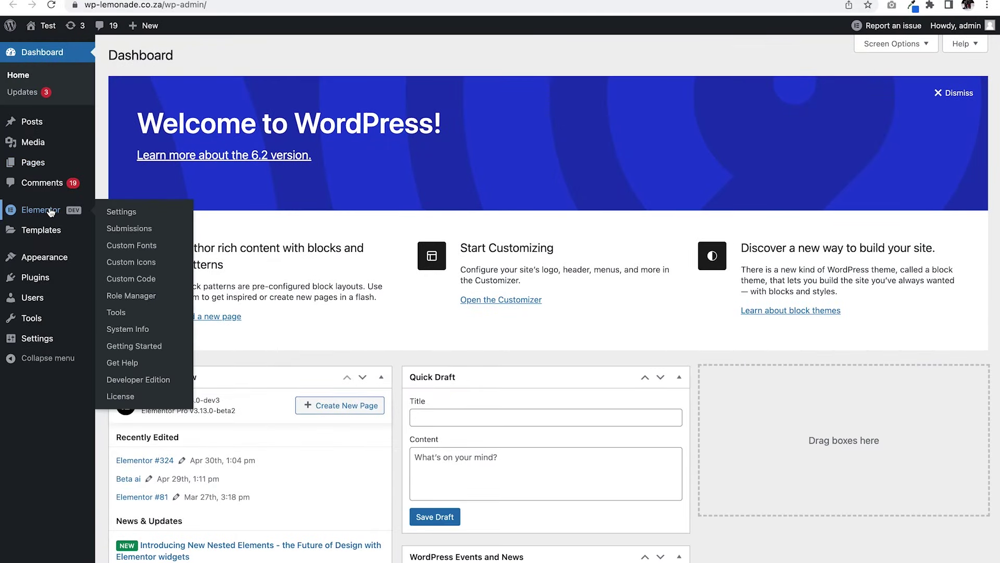
pyautogui.click(147, 282)
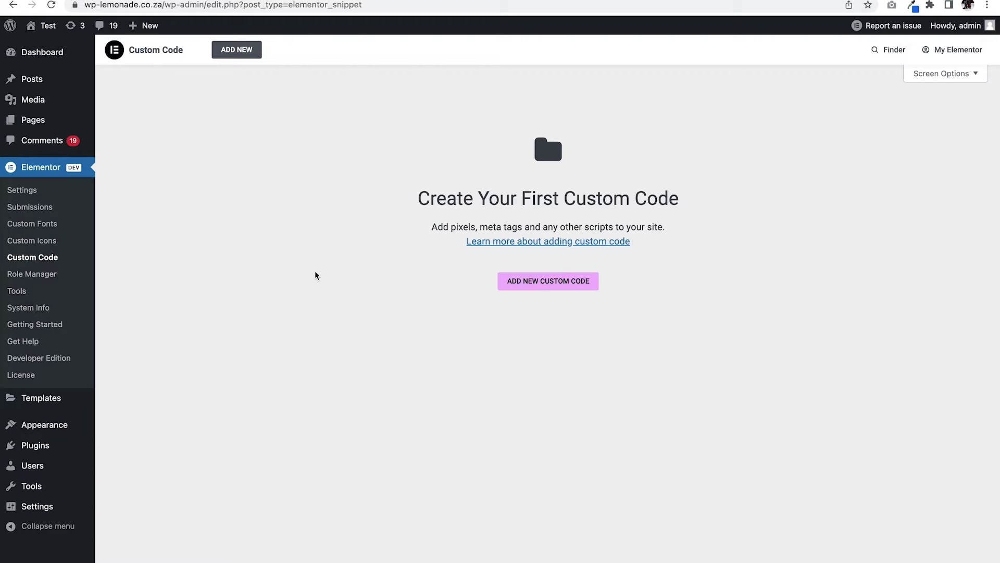
pyautogui.click(532, 290)
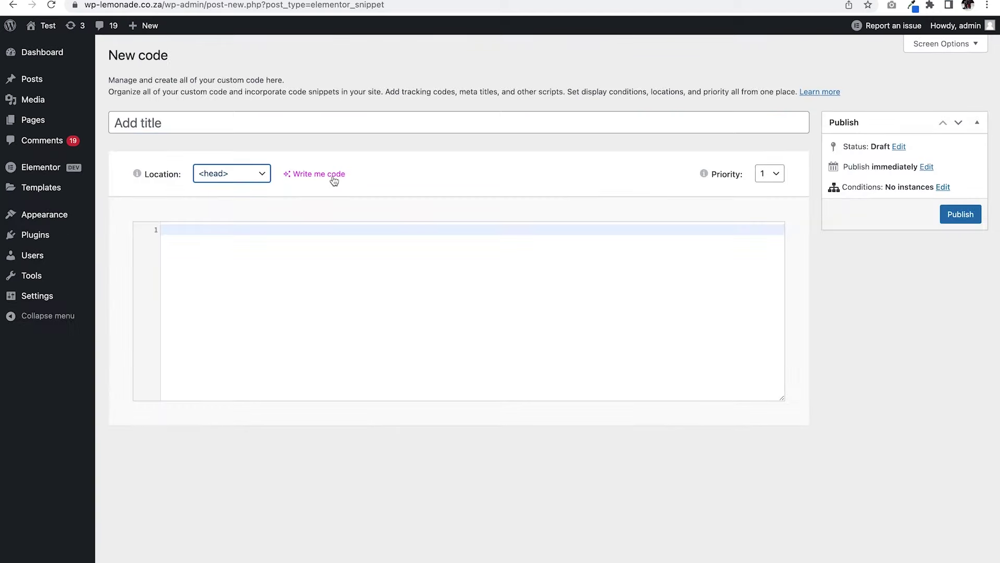
pyautogui.click(332, 176)
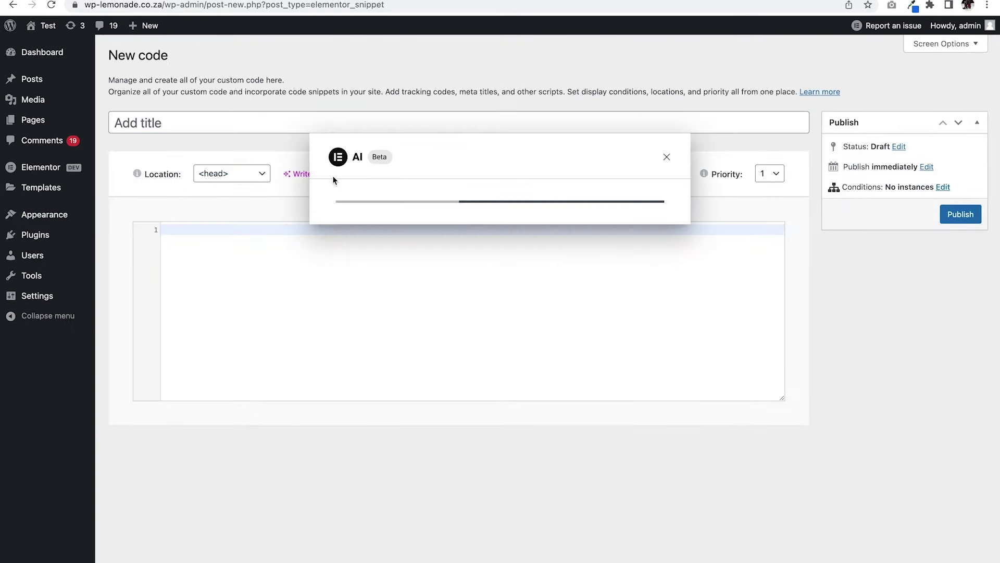